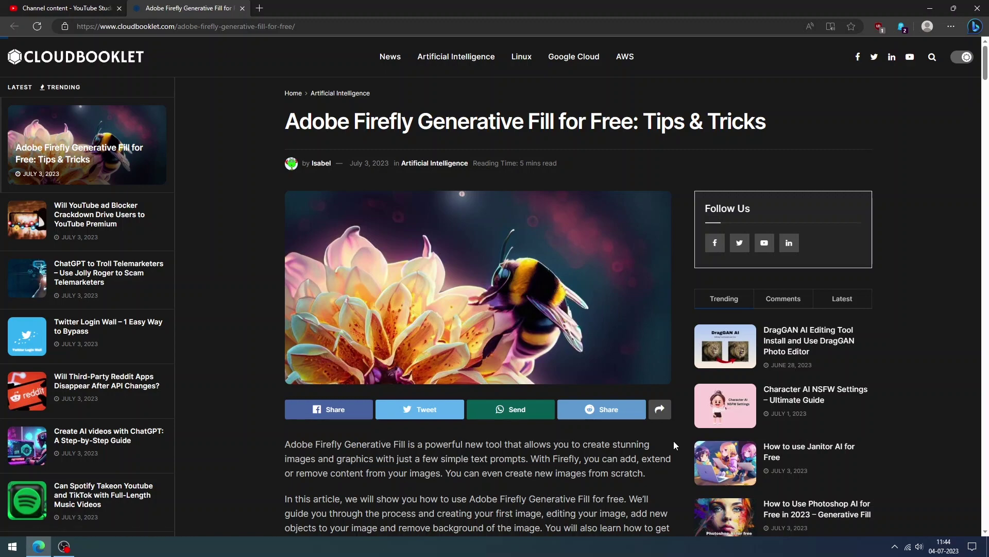
Read through the Cloudbooklet Generative Fill guide and open the firefly.adobe.com link's context menu.
scroll(650, 423, down, 4)
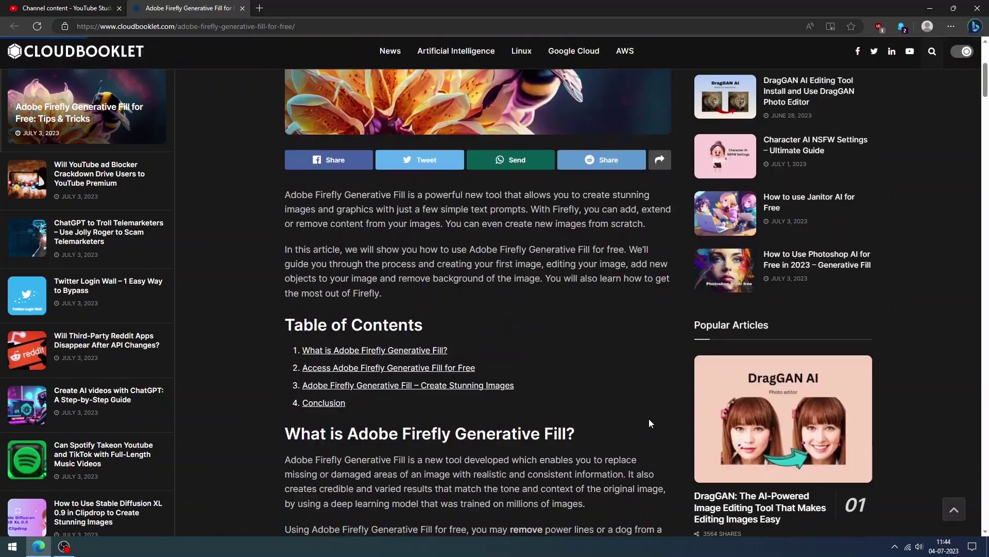
scroll(648, 418, down, 2)
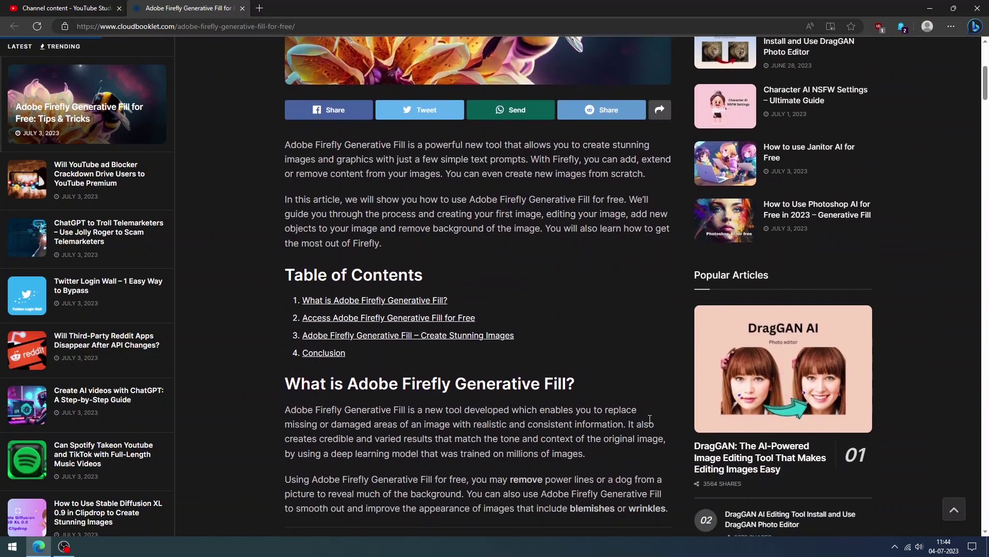
scroll(650, 418, down, 4)
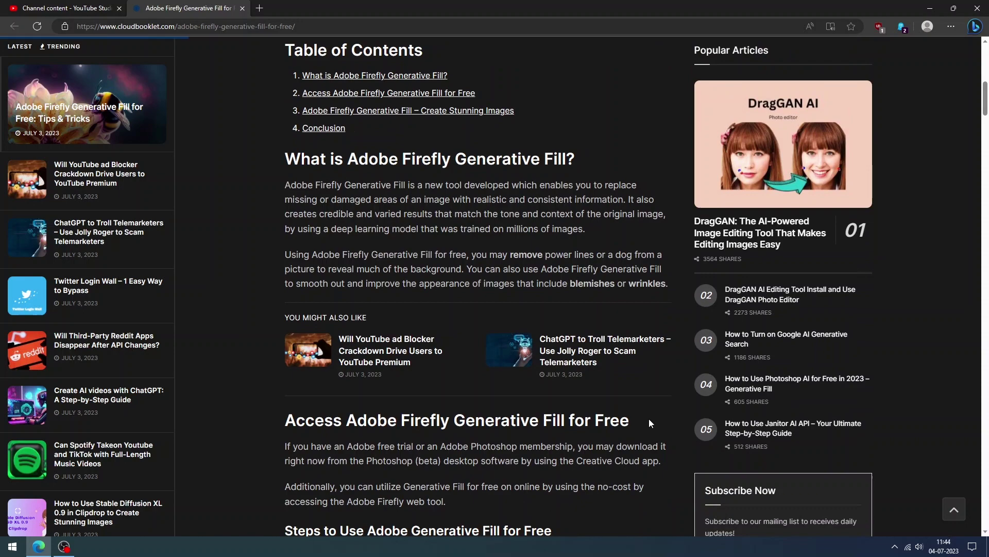
scroll(648, 419, down, 6)
scroll(649, 419, down, 7)
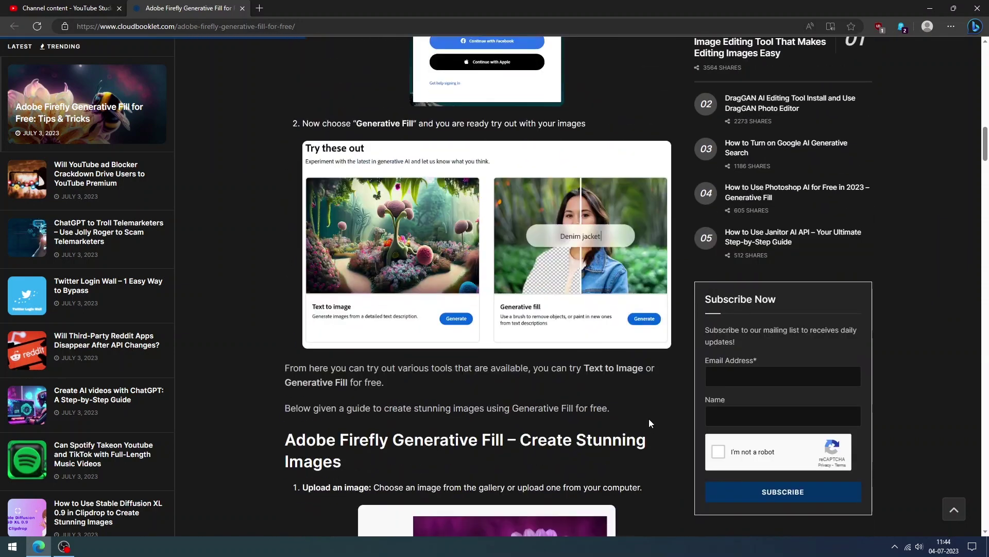
scroll(649, 420, down, 3)
scroll(649, 420, down, 9)
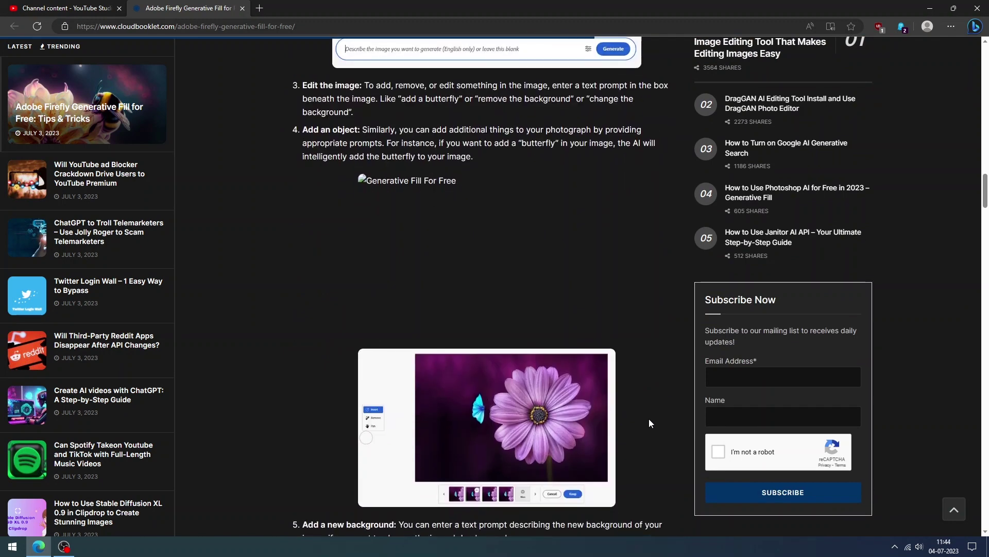
scroll(648, 419, down, 6)
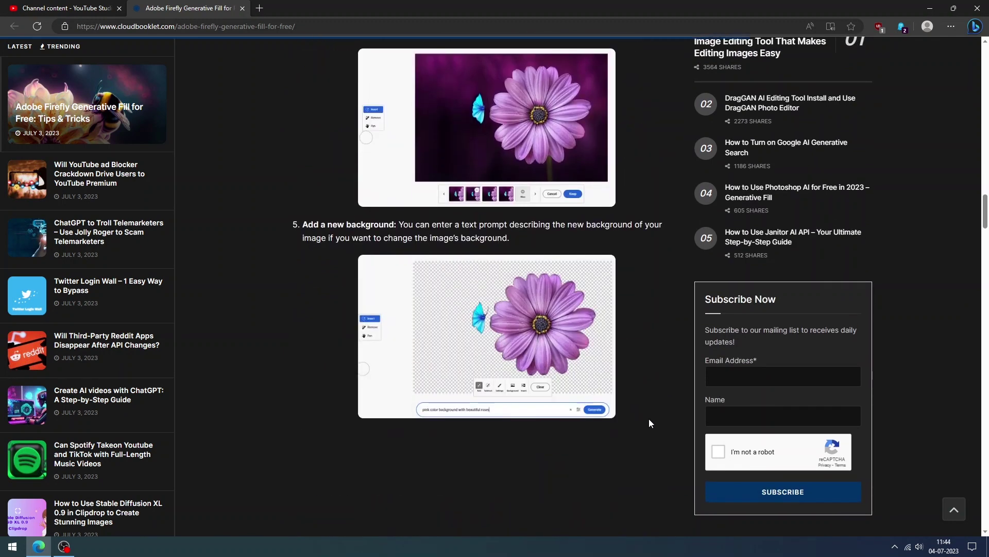
scroll(648, 419, down, 6)
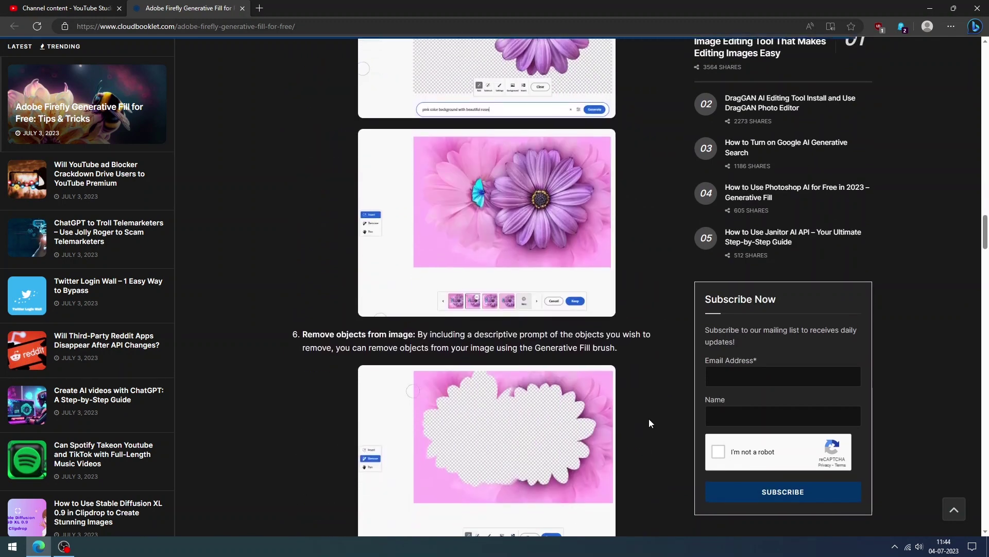
scroll(649, 418, down, 4)
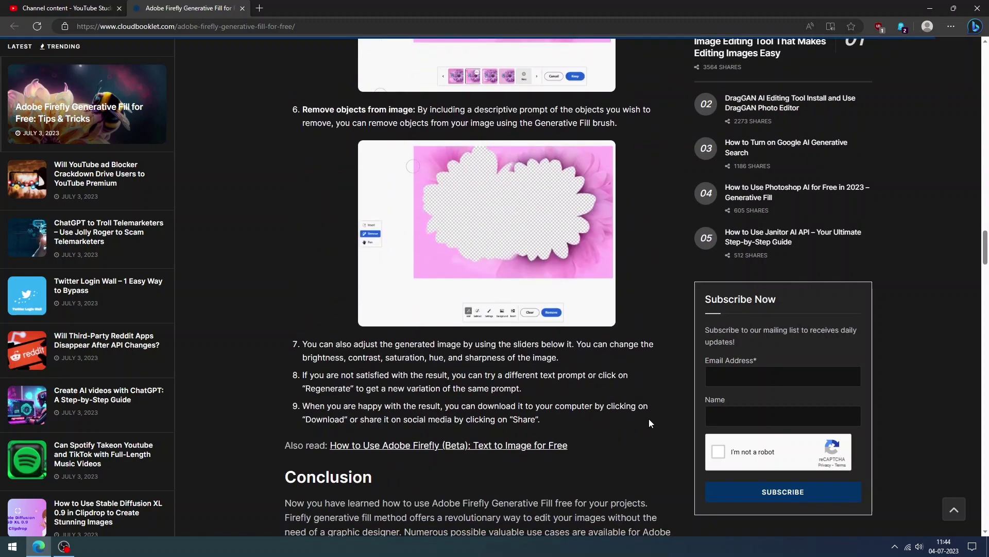
scroll(648, 418, down, 4)
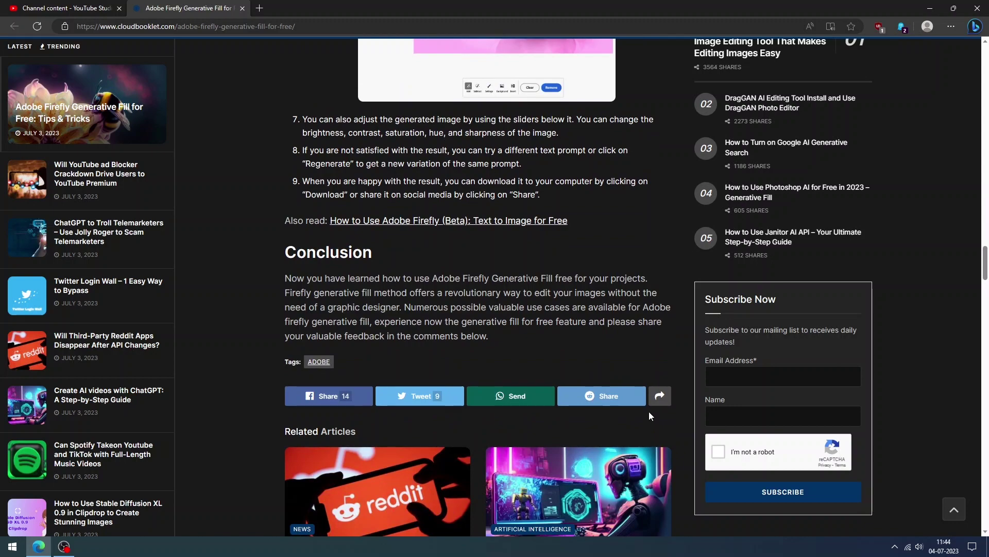
scroll(515, 391, up, 5)
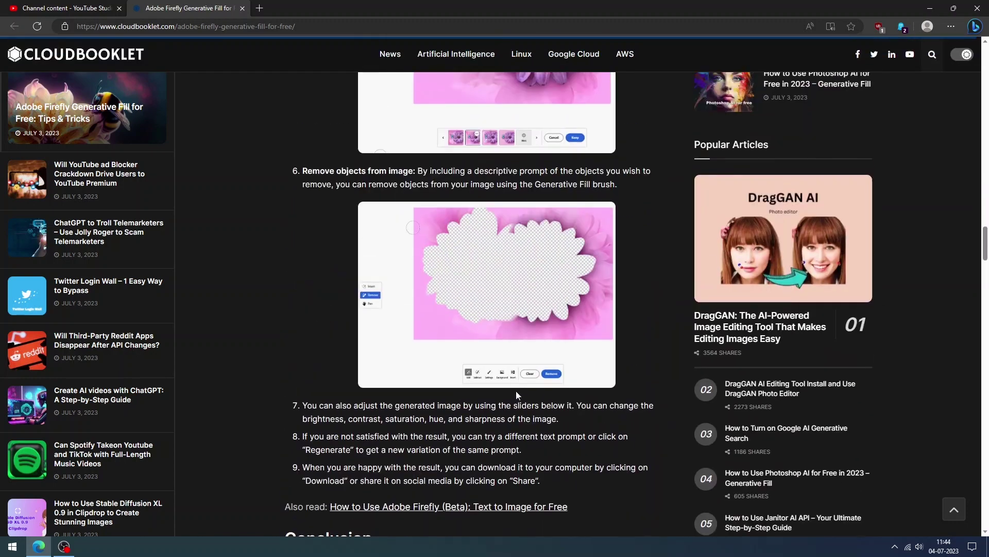
scroll(517, 394, up, 10)
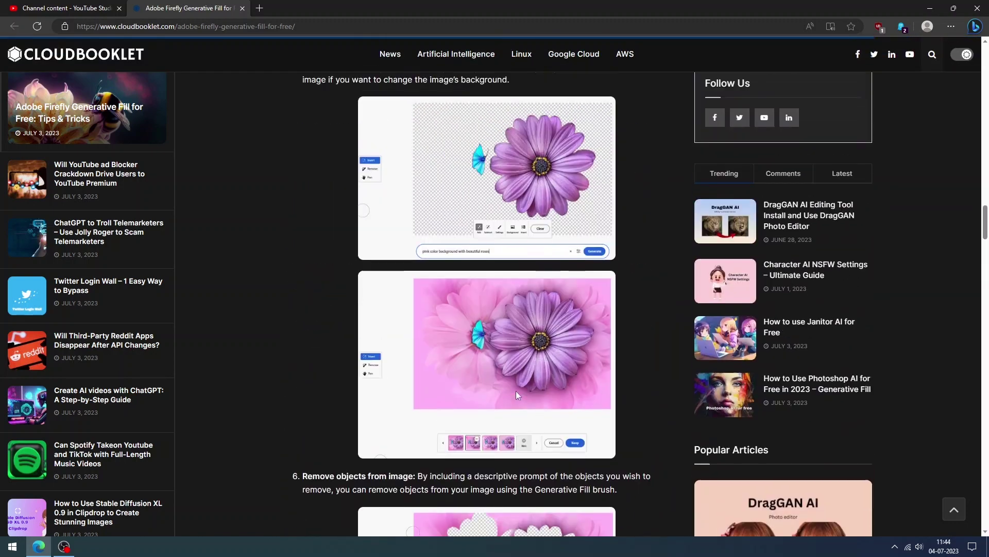
scroll(515, 391, up, 10)
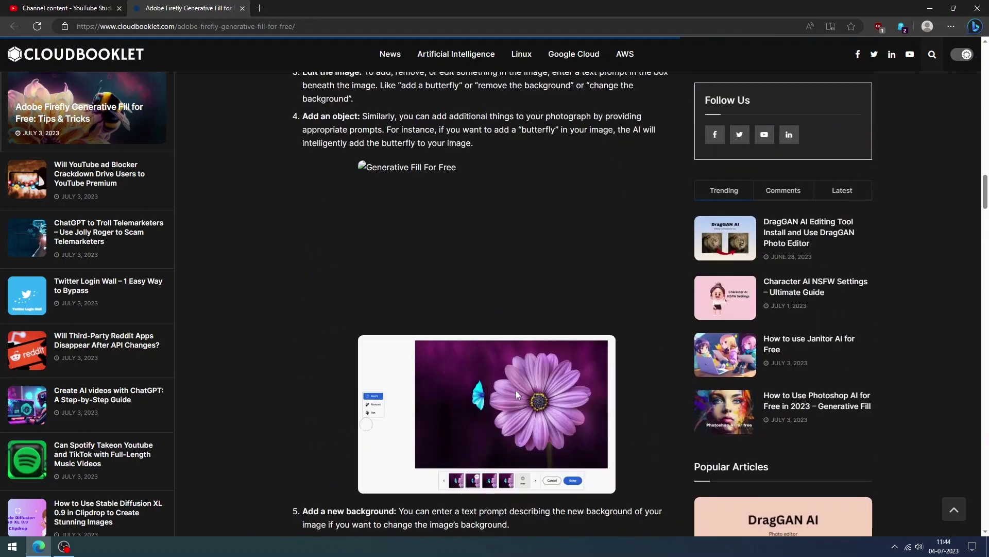
scroll(517, 393, up, 7)
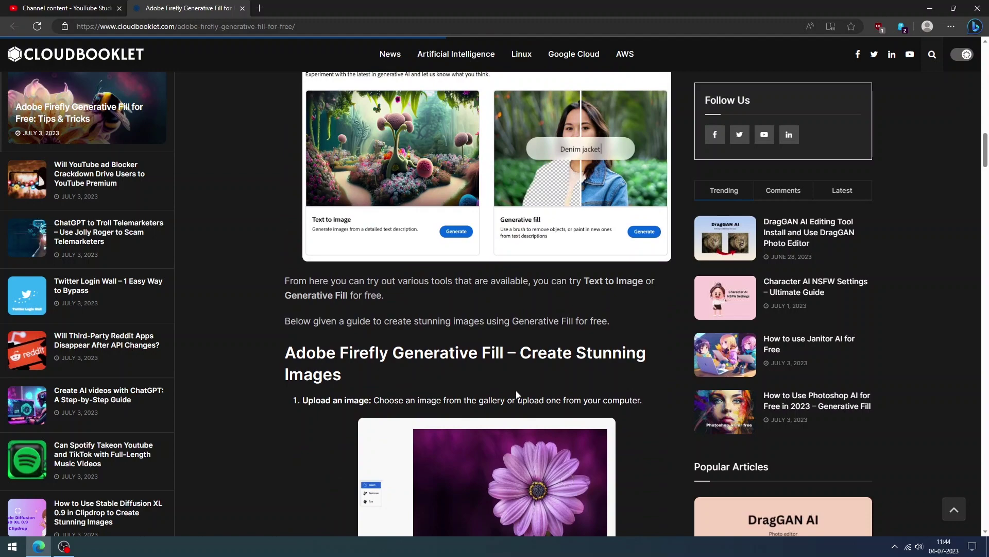
scroll(517, 391, up, 12)
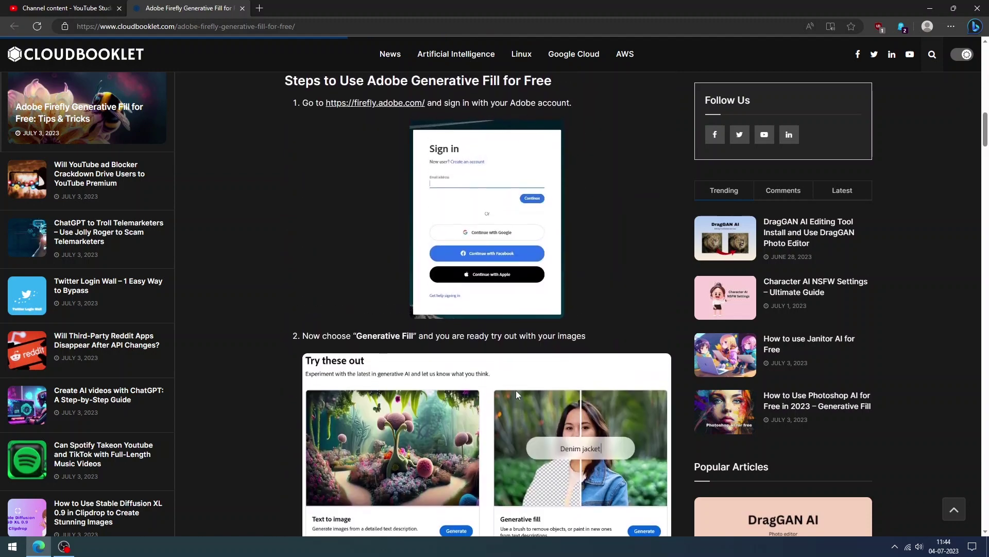
right_click(388, 404)
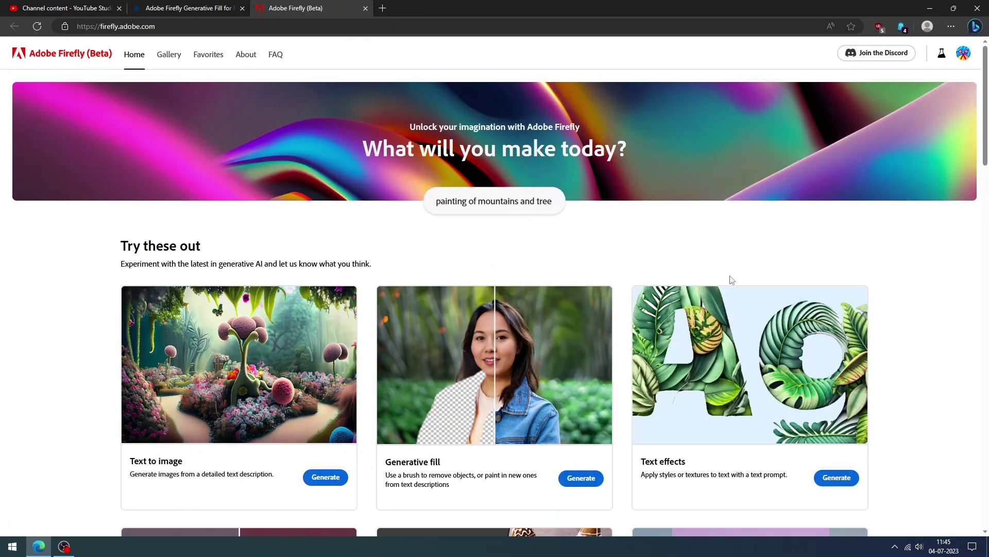
Scroll the Firefly home page to review its generative tools, then return to the banner.
scroll(766, 308, down, 10)
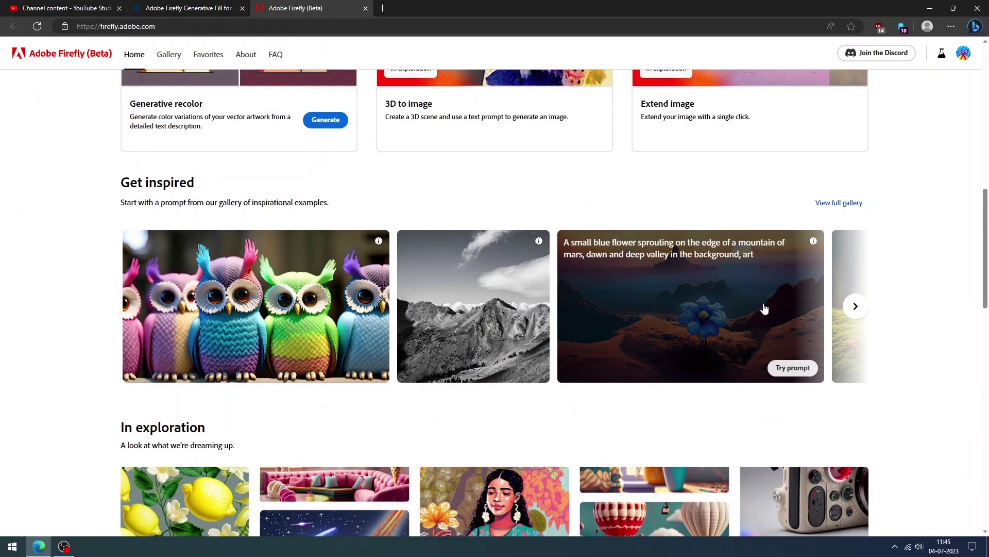
scroll(764, 308, down, 15)
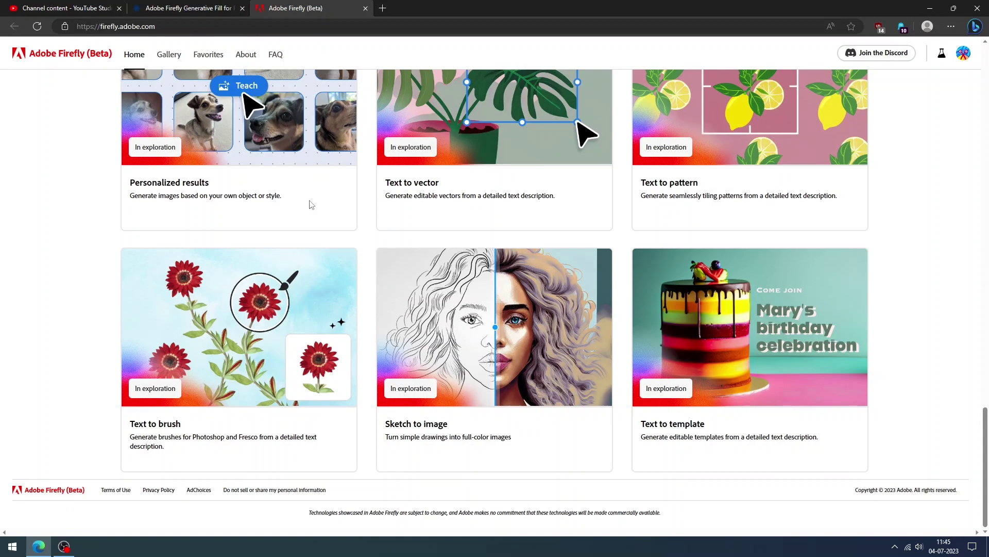
scroll(942, 347, up, 20)
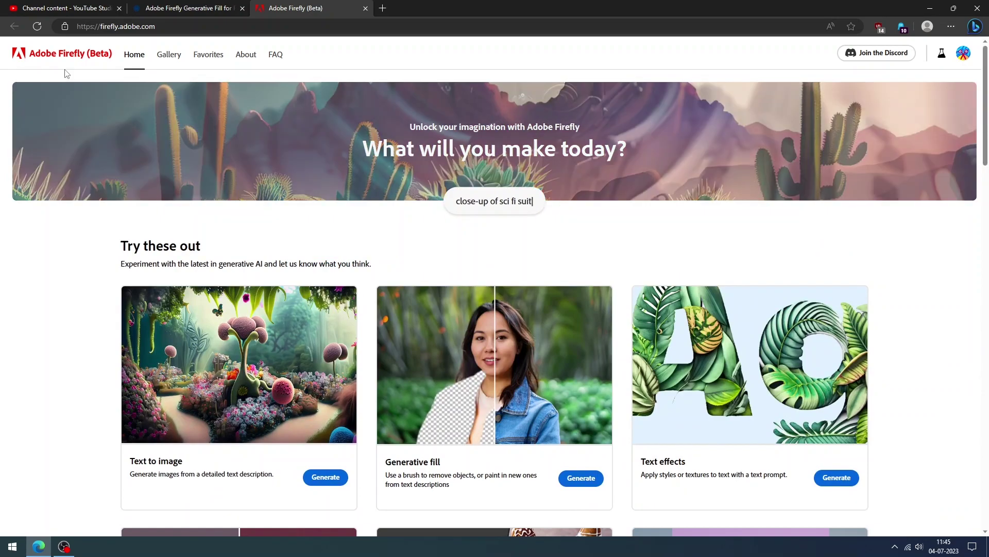
click(169, 54)
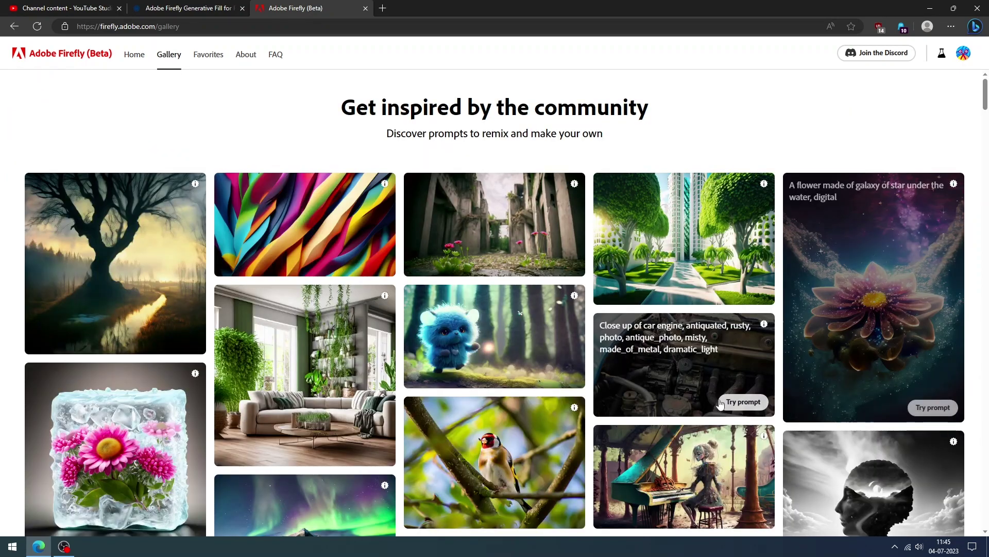
scroll(714, 400, down, 10)
scroll(713, 400, down, 15)
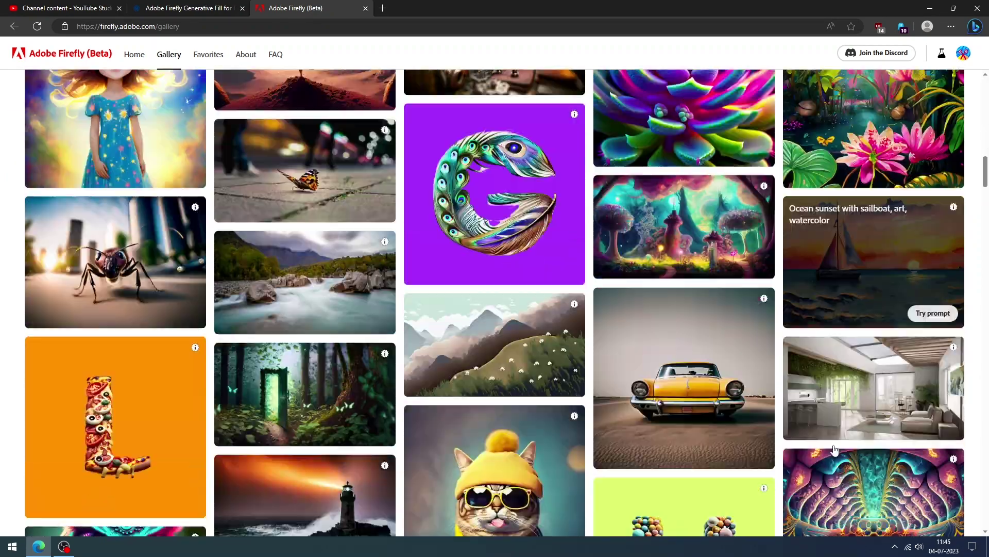
scroll(834, 443, down, 15)
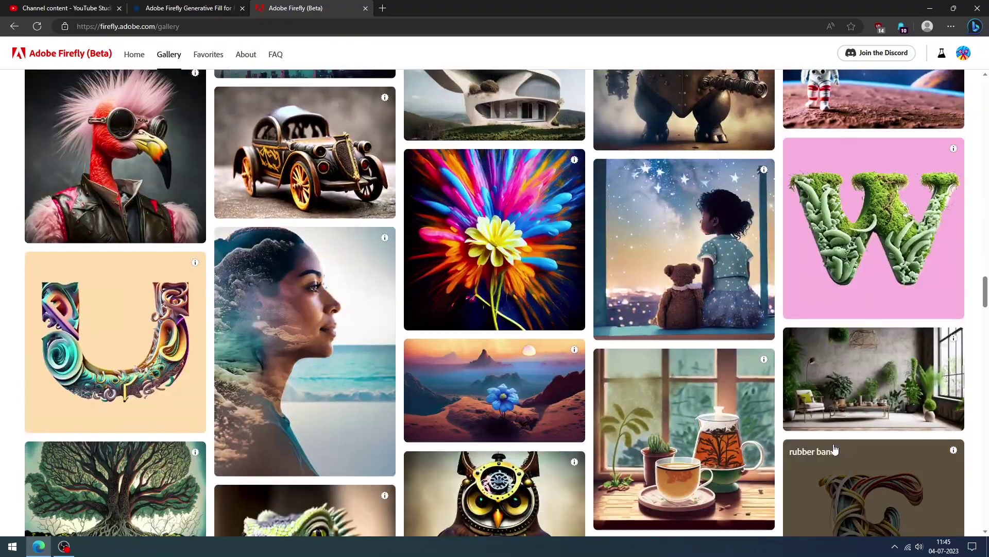
scroll(570, 498, down, 3)
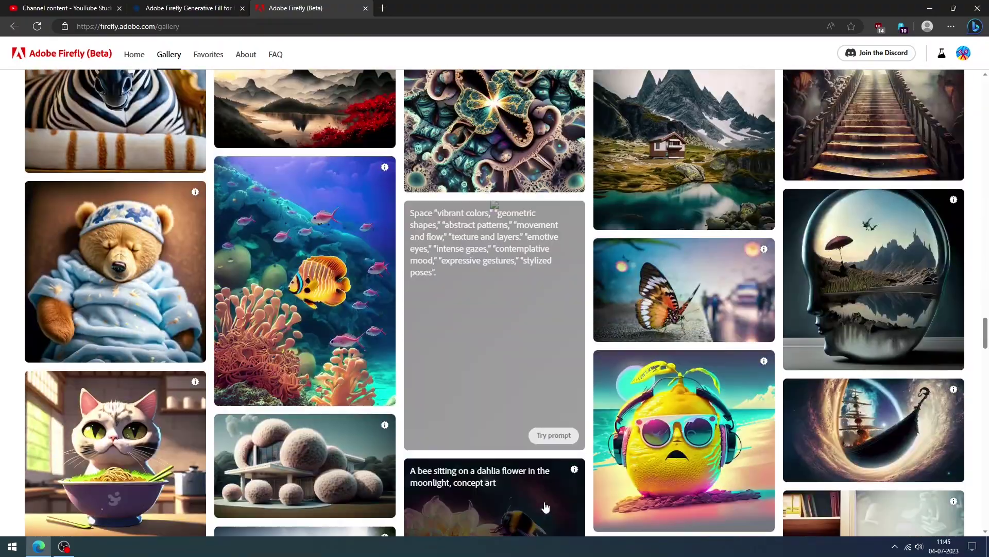
click(135, 56)
scroll(503, 444, down, 3)
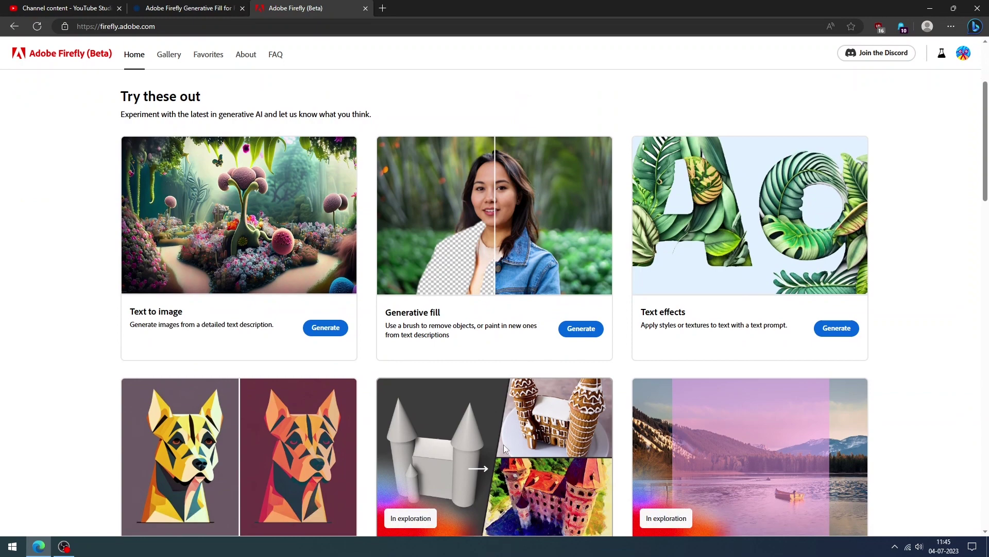
Start Generative fill, upload the island villa image, and shift it upward on the canvas.
click(581, 327)
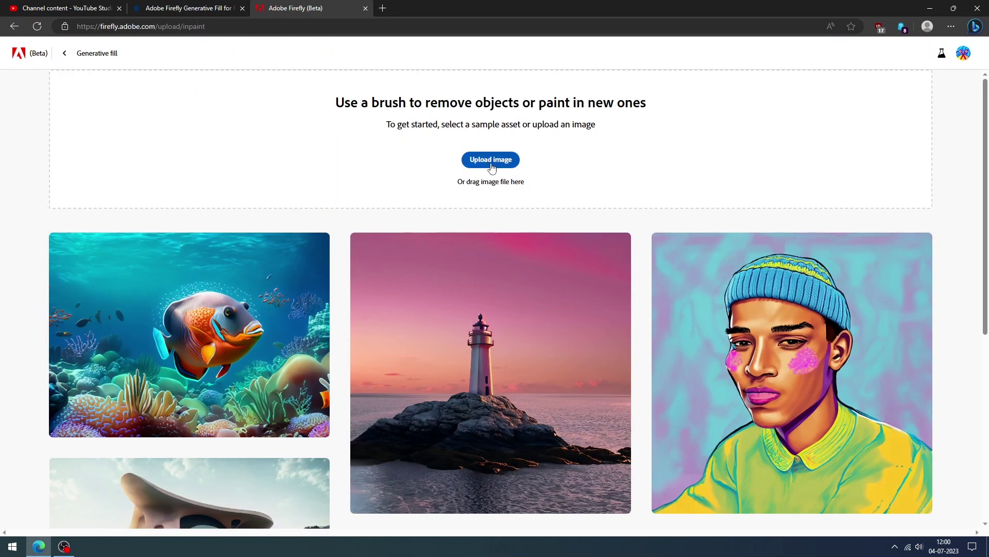
click(493, 160)
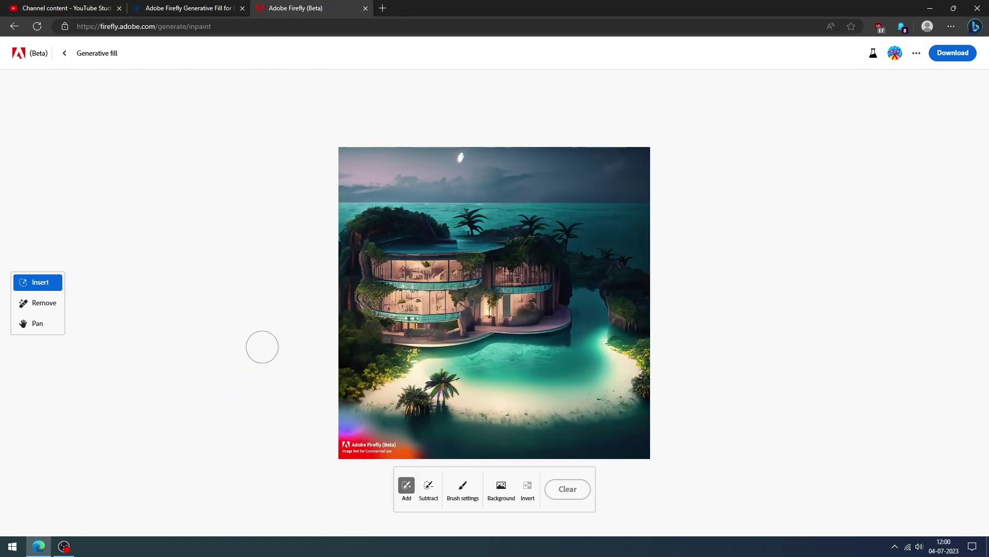
click(46, 305)
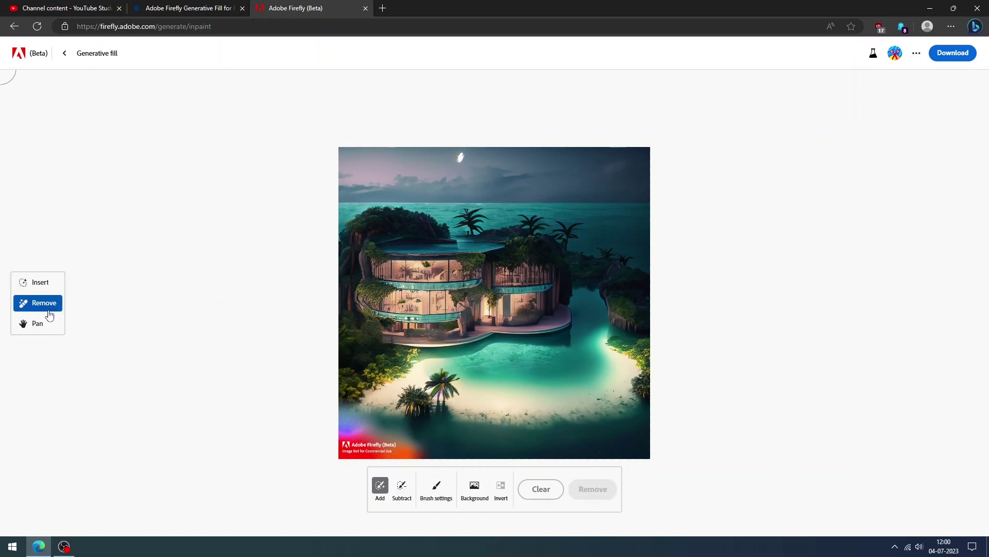
click(36, 323)
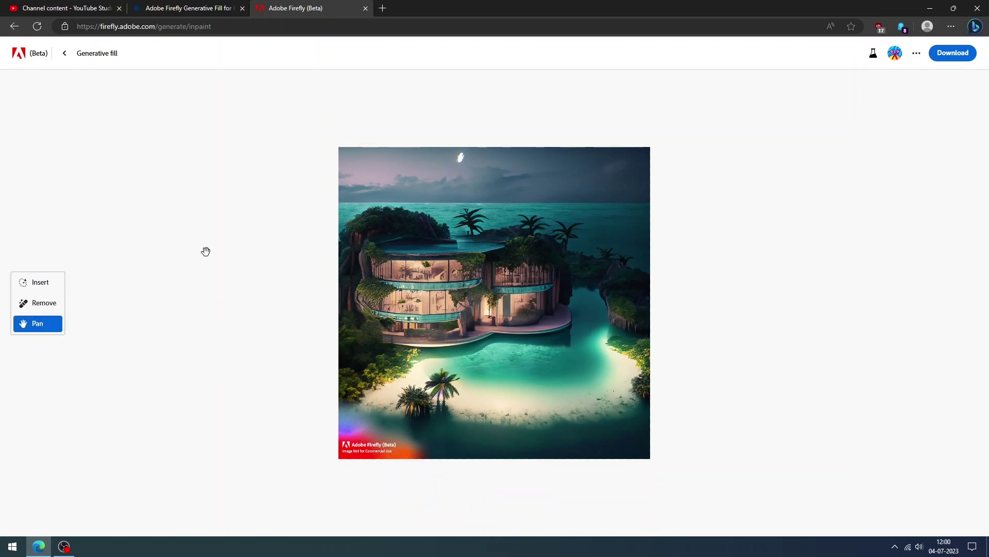
drag(487, 244, 489, 176)
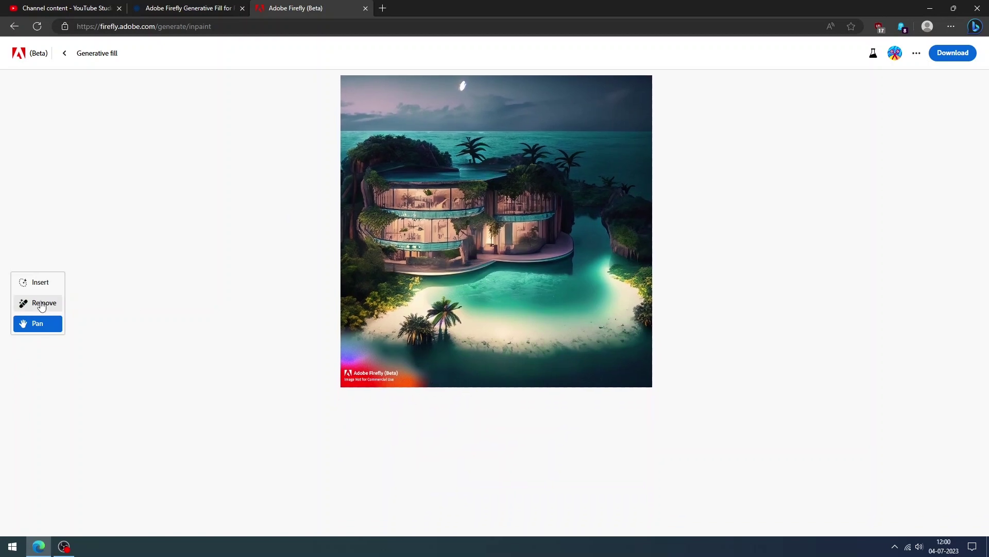
Remove the bottom-left watermark, compare the four fill variants, and keep the first.
click(50, 298)
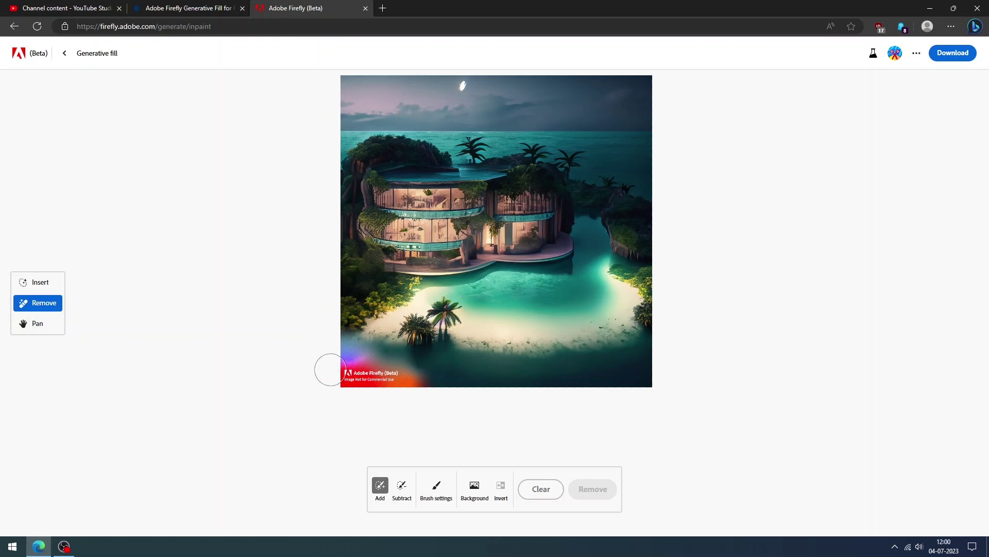
mouse_move(340, 359)
mouse_down()
mouse_move(348, 384)
mouse_move(416, 384)
mouse_move(340, 353)
mouse_move(370, 368)
mouse_up()
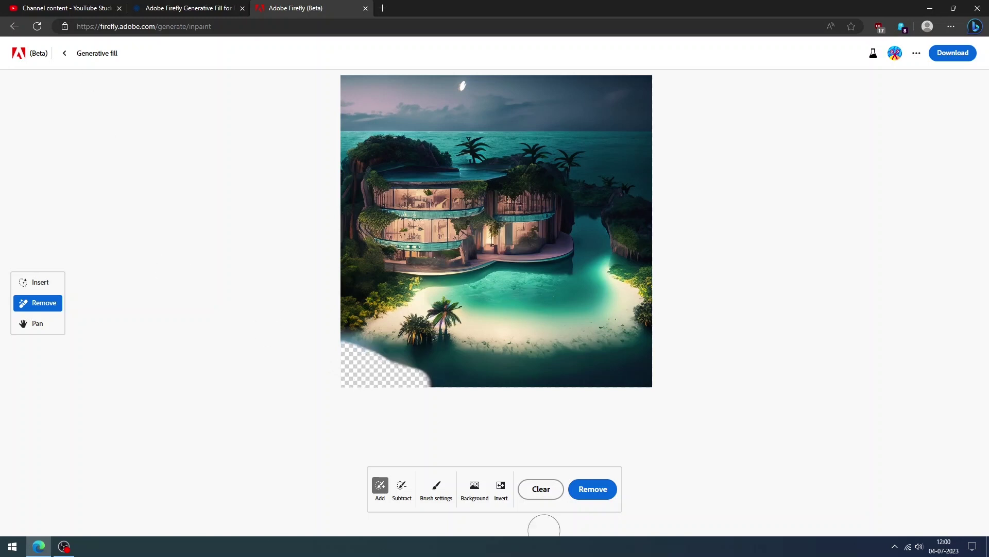
click(592, 489)
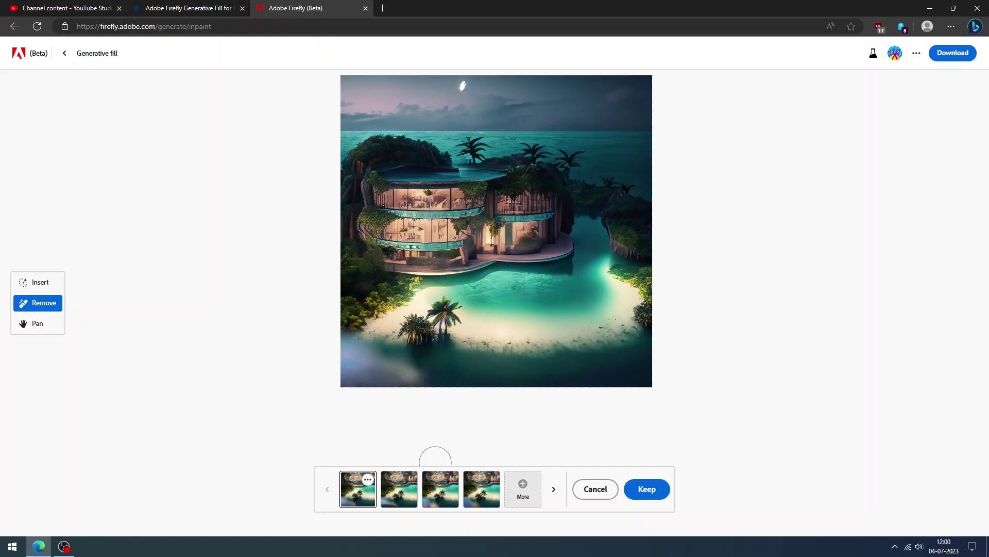
click(403, 491)
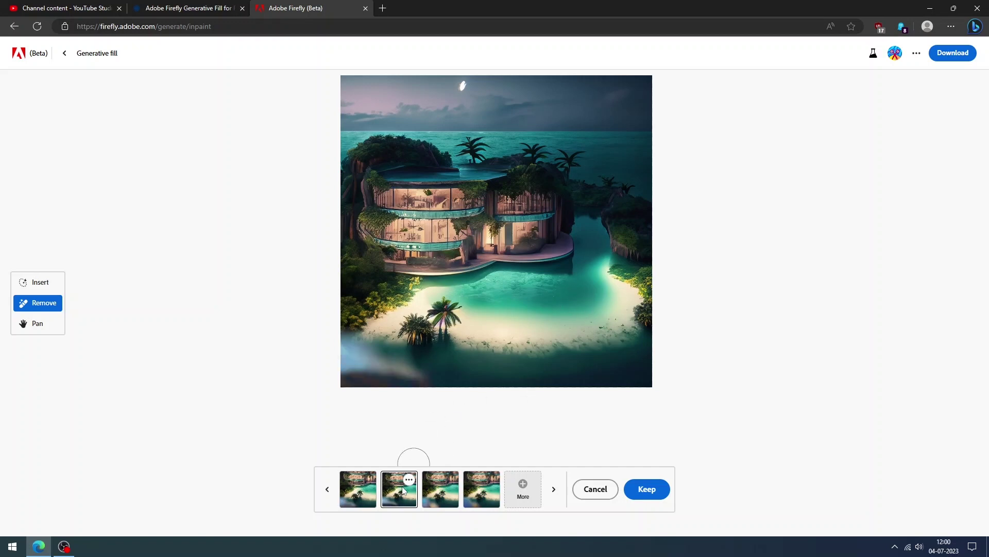
click(440, 493)
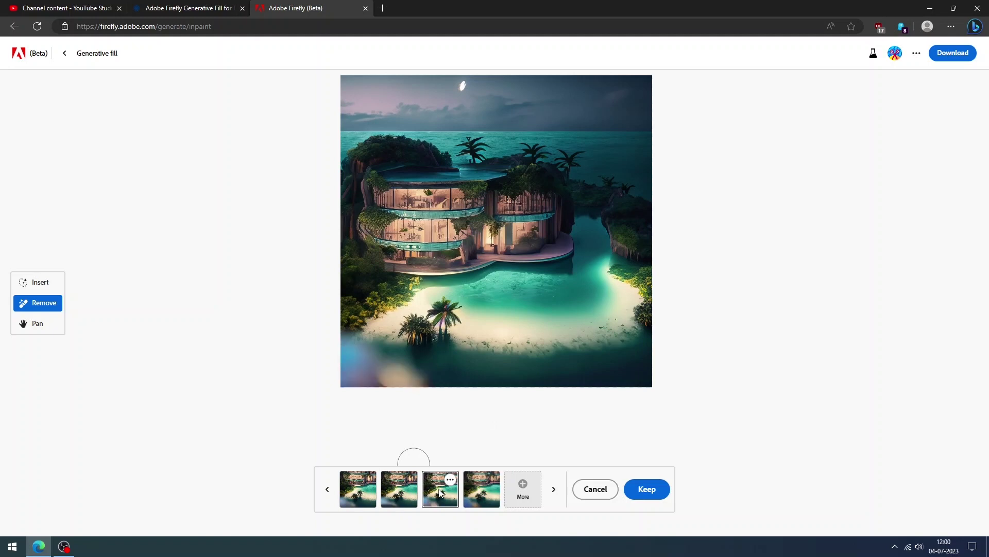
click(470, 495)
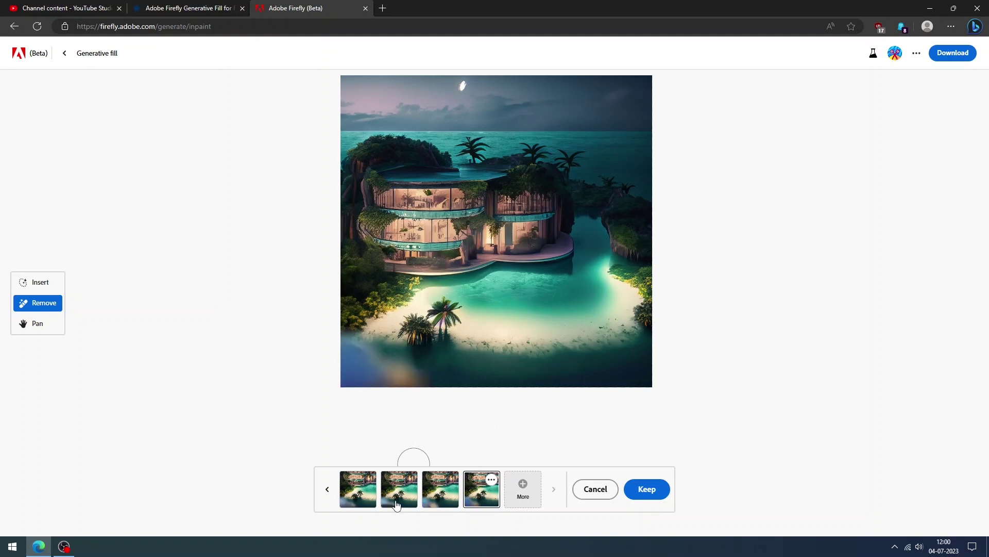
click(346, 498)
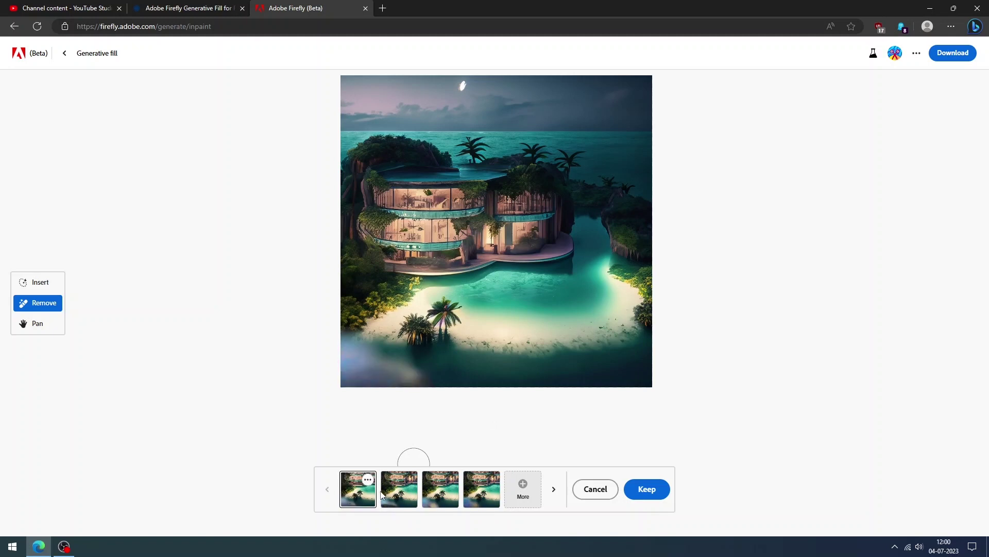
click(648, 488)
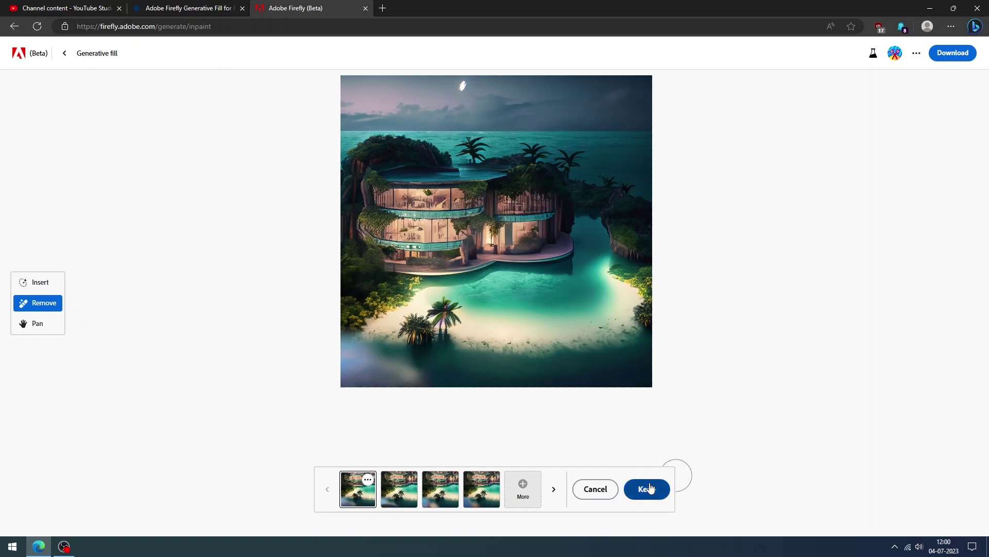
Switch to Insert and paint the lagoon area below the villa.
click(29, 282)
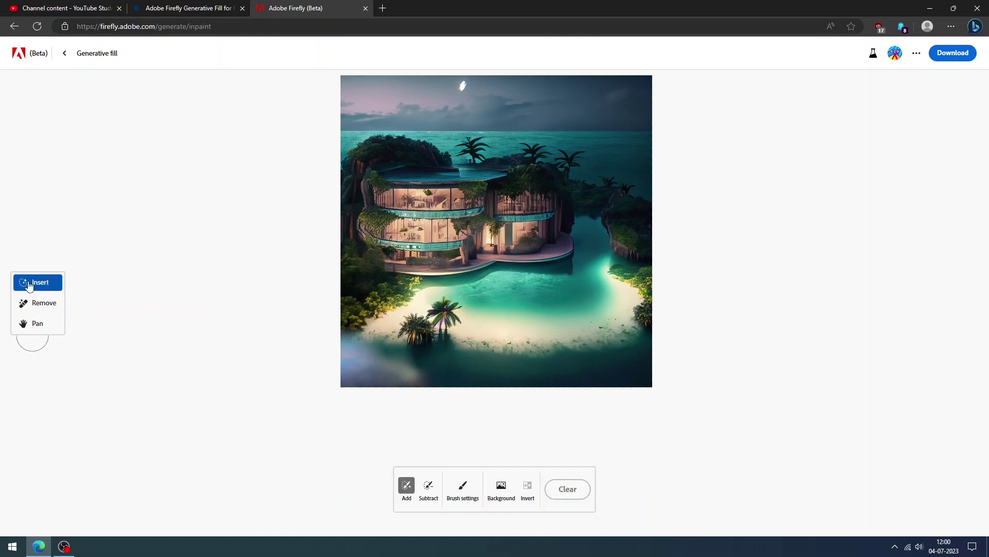
click(462, 486)
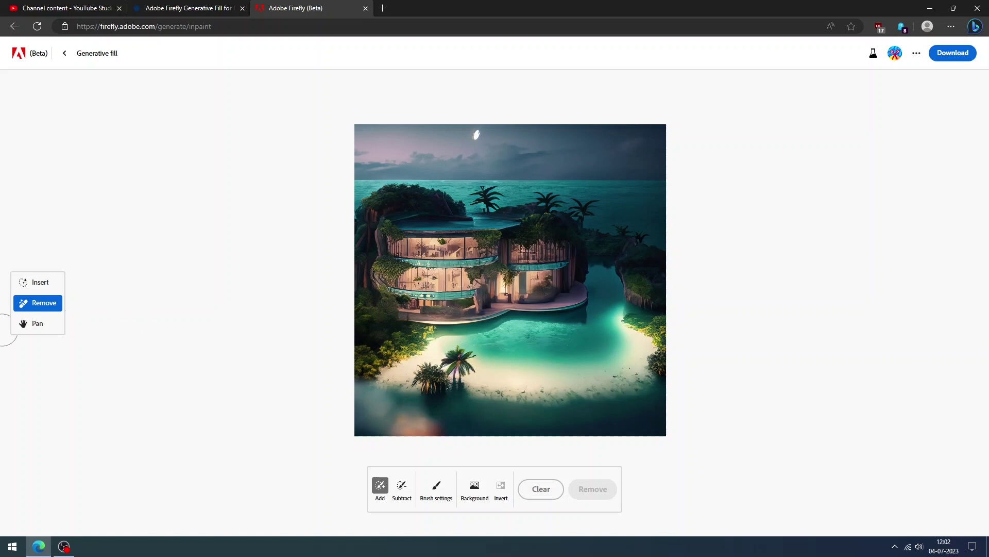
click(34, 283)
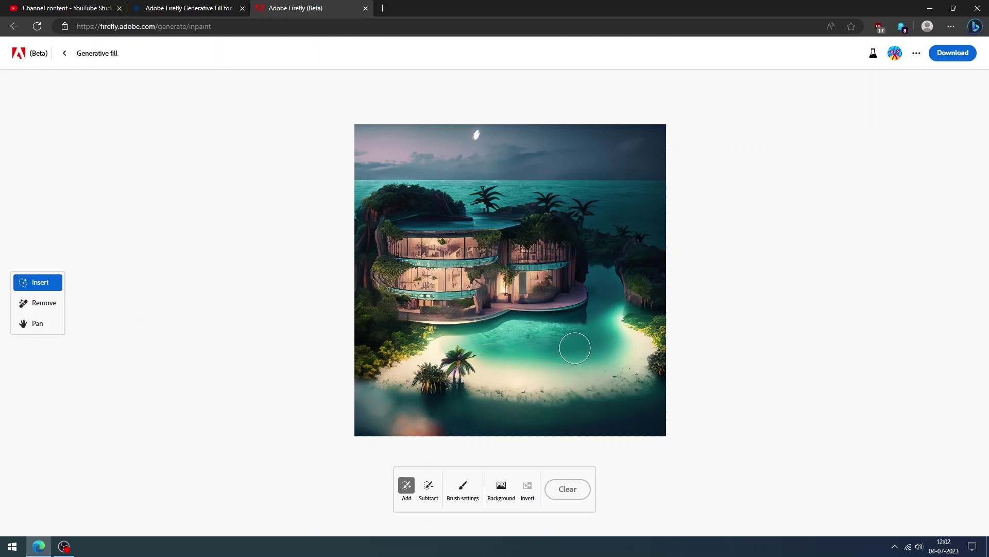
mouse_move(528, 368)
mouse_down()
mouse_move(600, 326)
mouse_move(556, 357)
mouse_move(513, 363)
mouse_move(590, 334)
mouse_move(510, 356)
mouse_up()
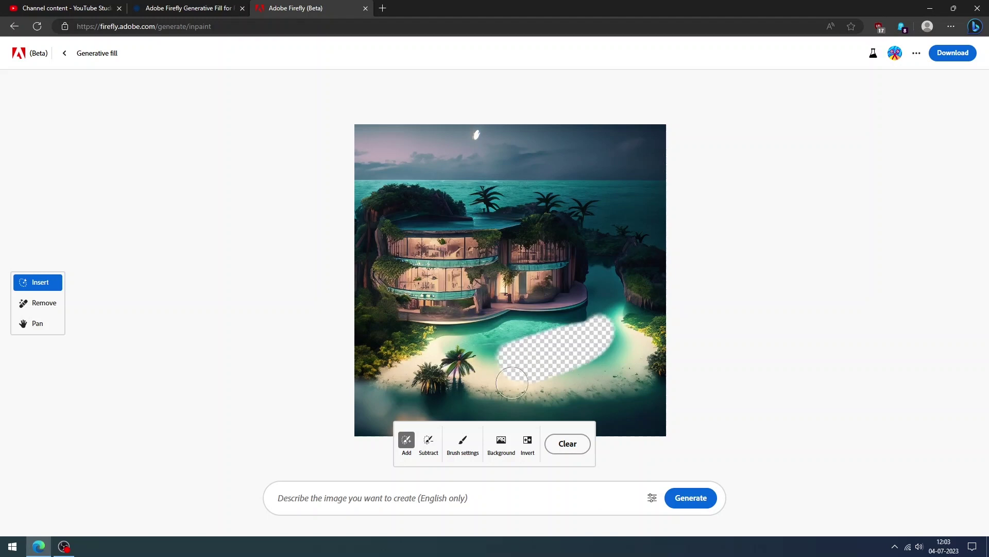
Generate a 'ship' in the lagoon and browse its variants, including More.
click(398, 504)
text(ship)
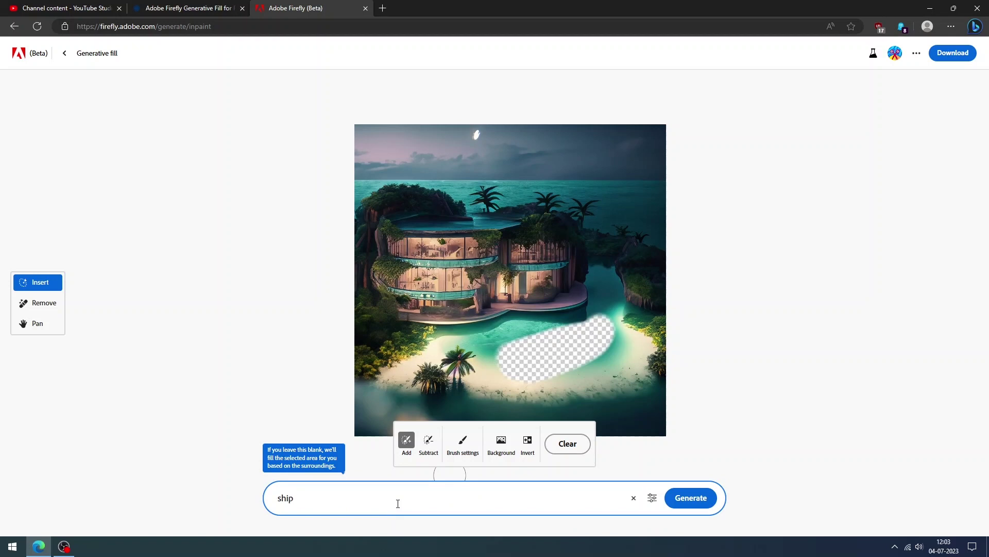
key(Return)
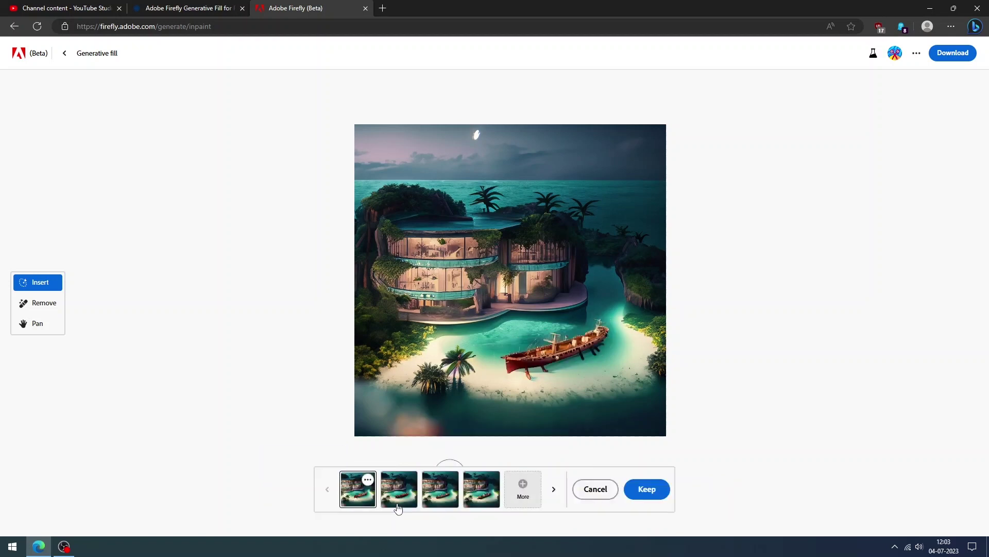
click(398, 508)
click(441, 494)
click(481, 494)
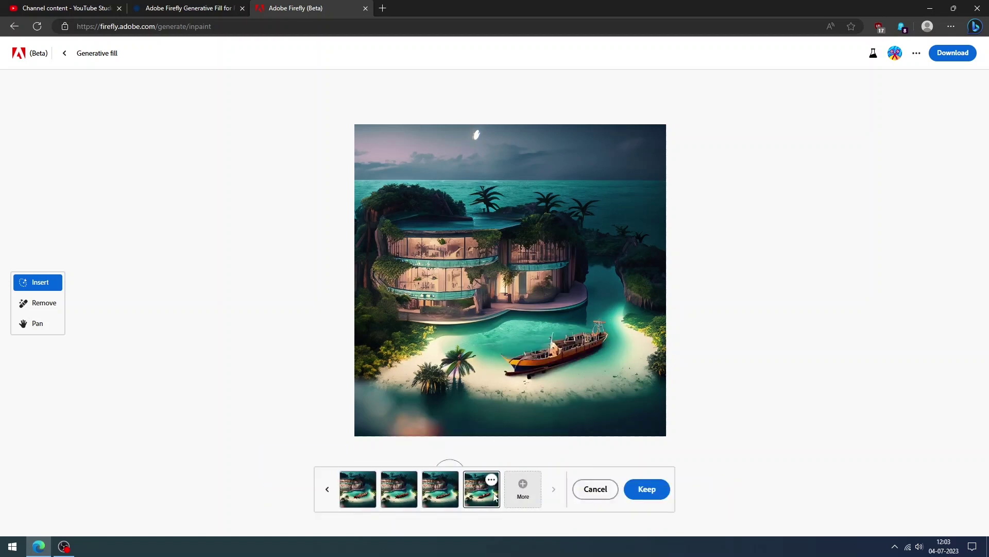
click(522, 488)
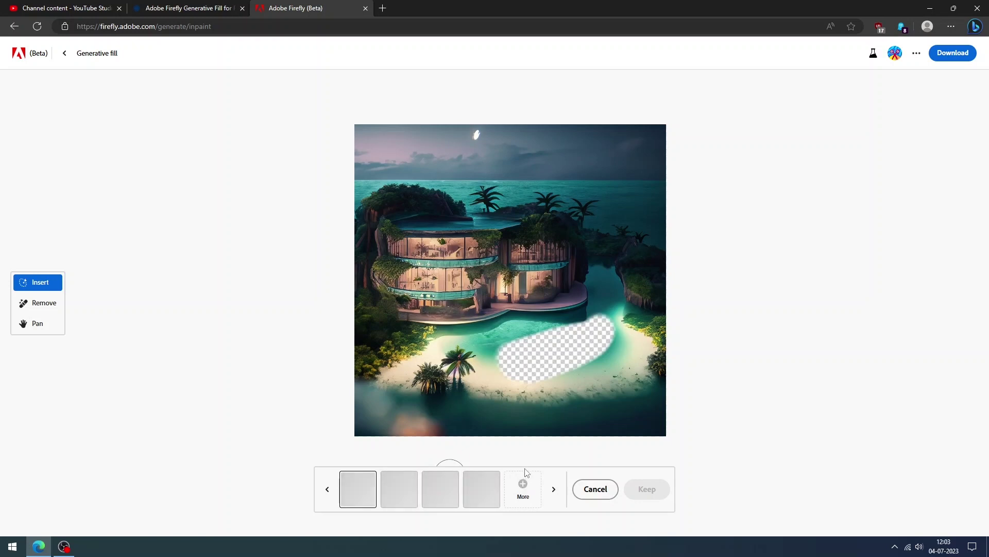
click(441, 488)
Keep the dark ship variant and mask a circular spot in the sky.
click(482, 488)
click(646, 488)
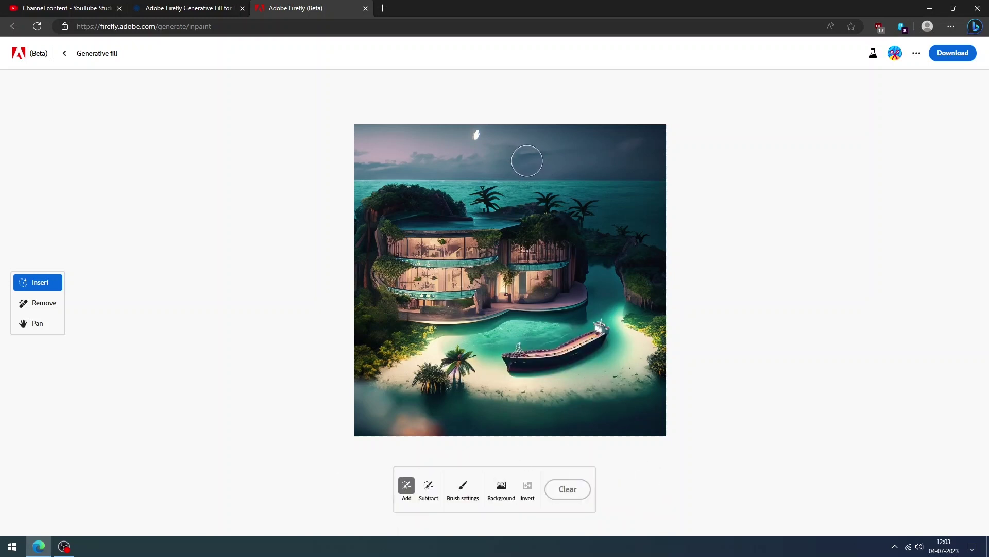
click(517, 164)
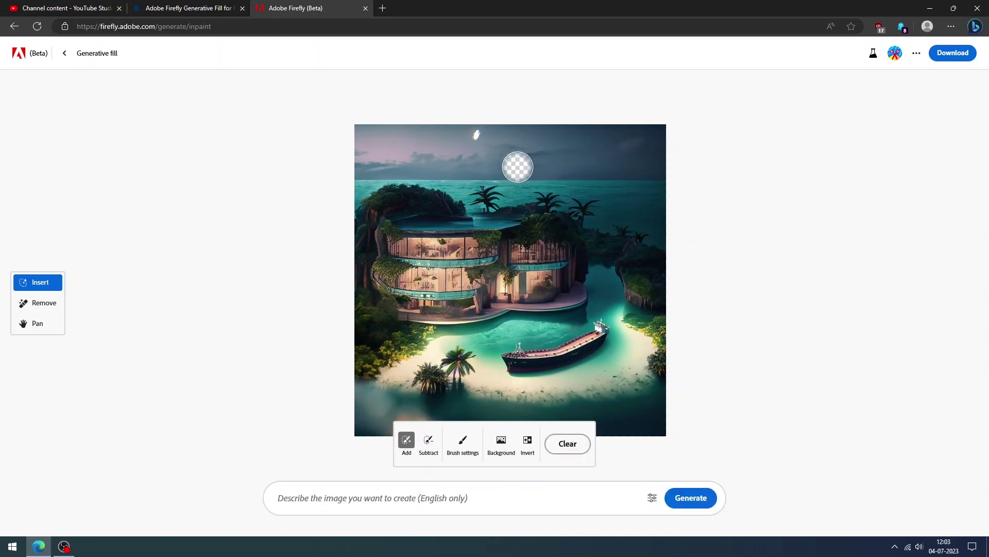
mouse_move(517, 160)
mouse_down()
mouse_move(529, 170)
mouse_move(518, 156)
mouse_up()
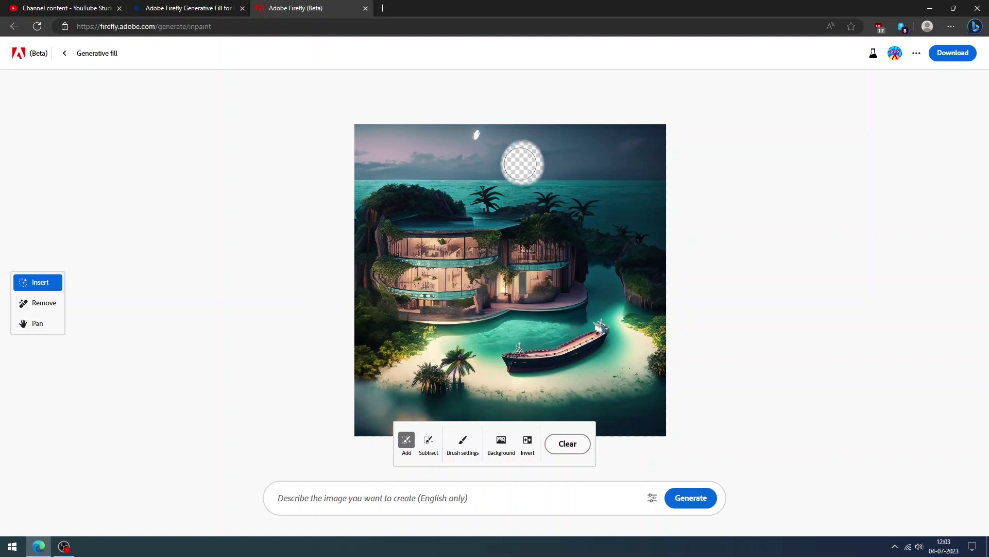
Generate a 'moon' in the masked sky, request more variants, and keep the first.
click(319, 502)
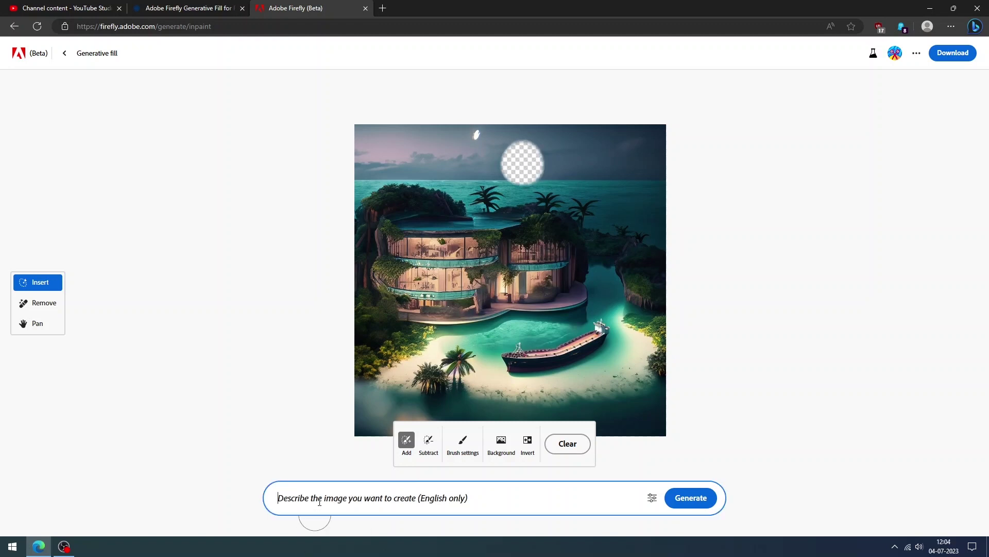
text(moon)
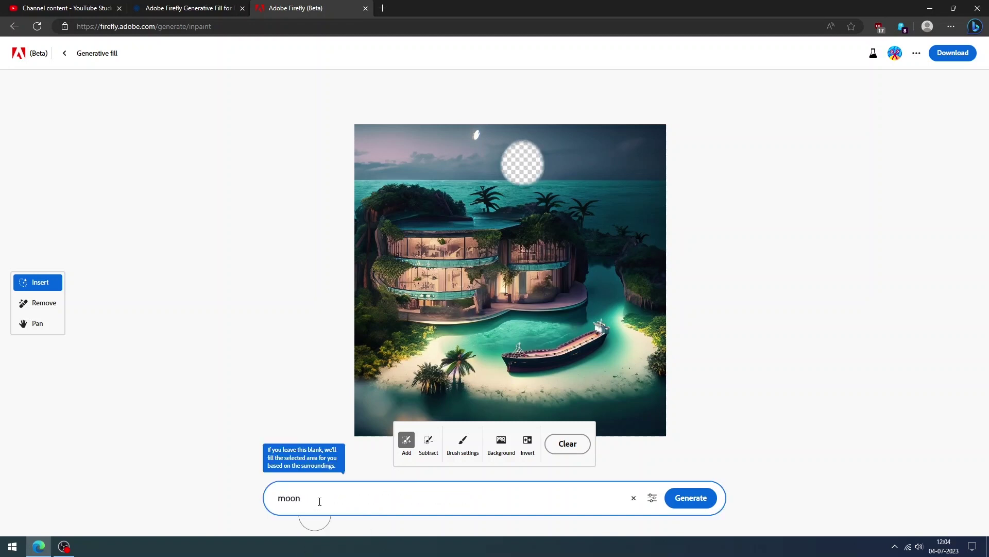
key(Return)
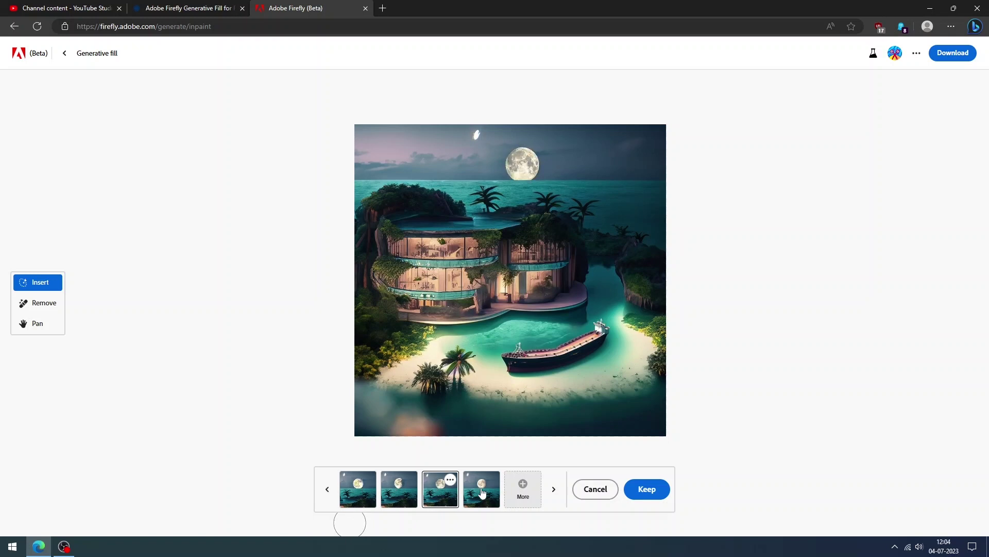
click(523, 492)
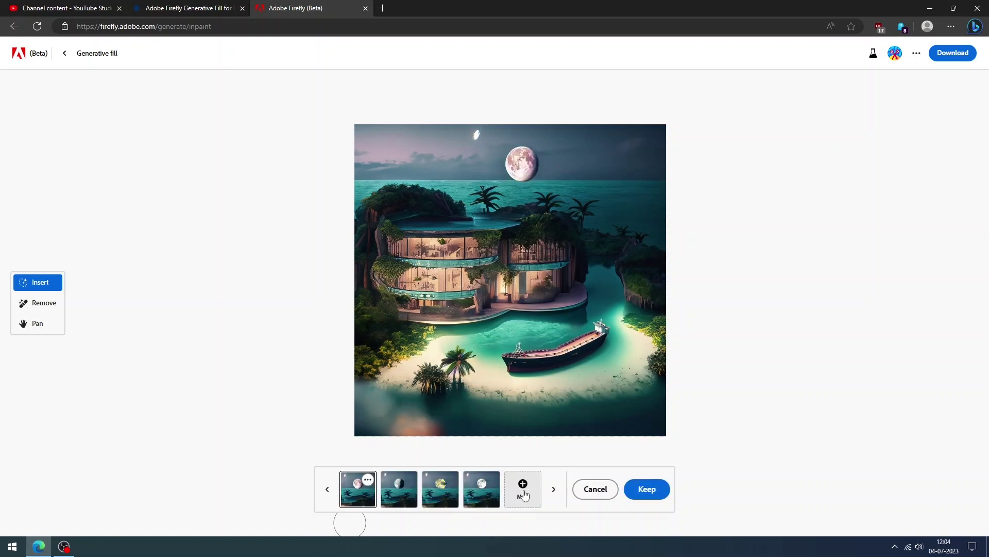
click(328, 489)
click(330, 490)
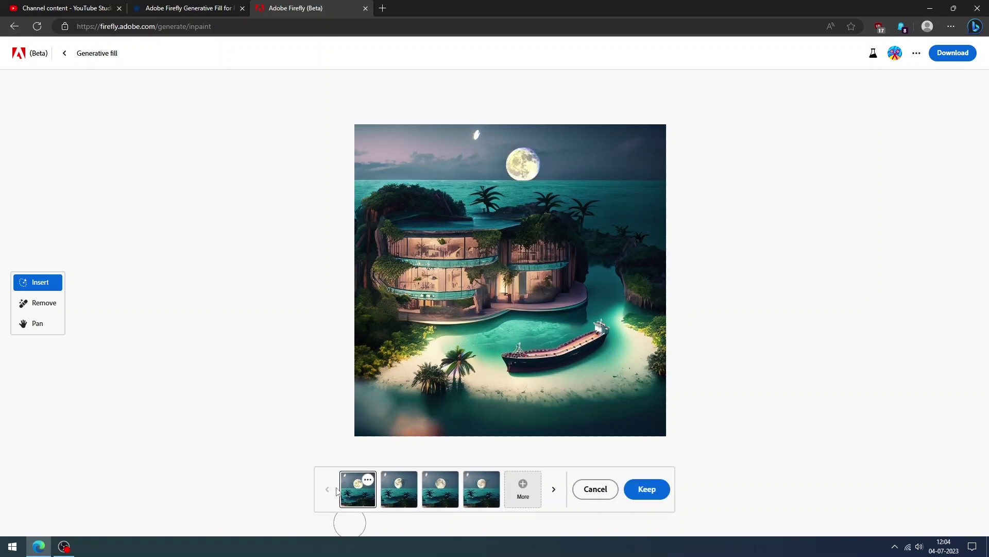
click(648, 488)
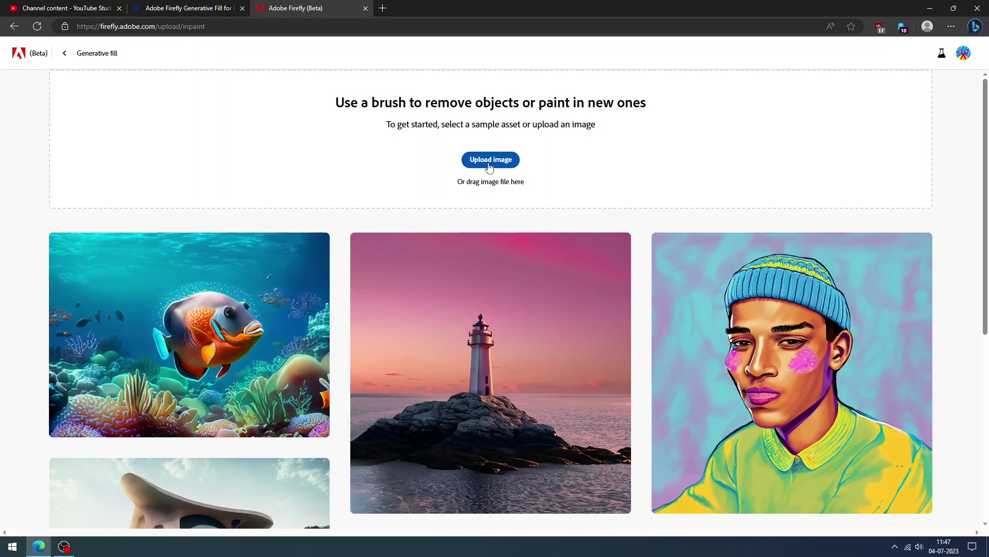
Upload the woman's city-street photo and shrink the brush to about 39%.
click(490, 163)
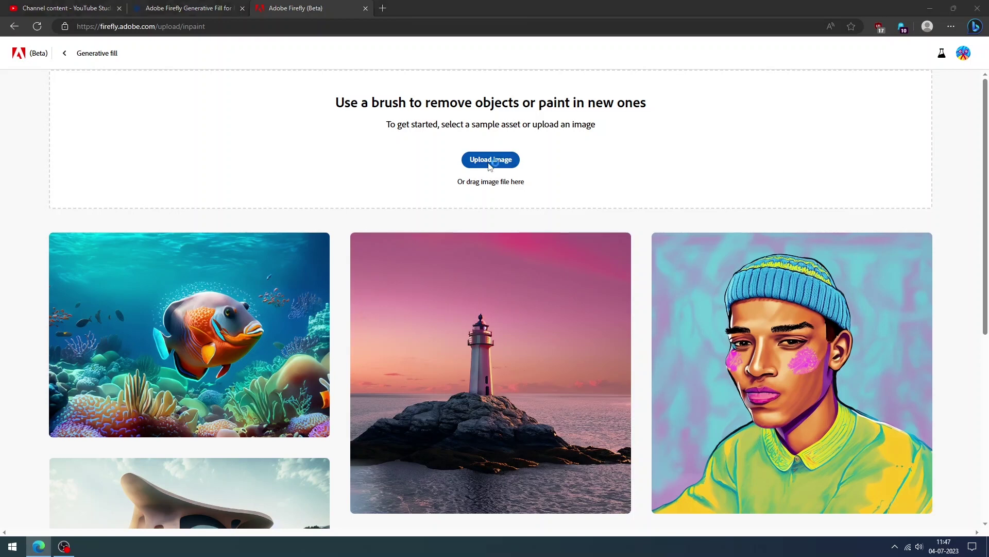
double_click(521, 367)
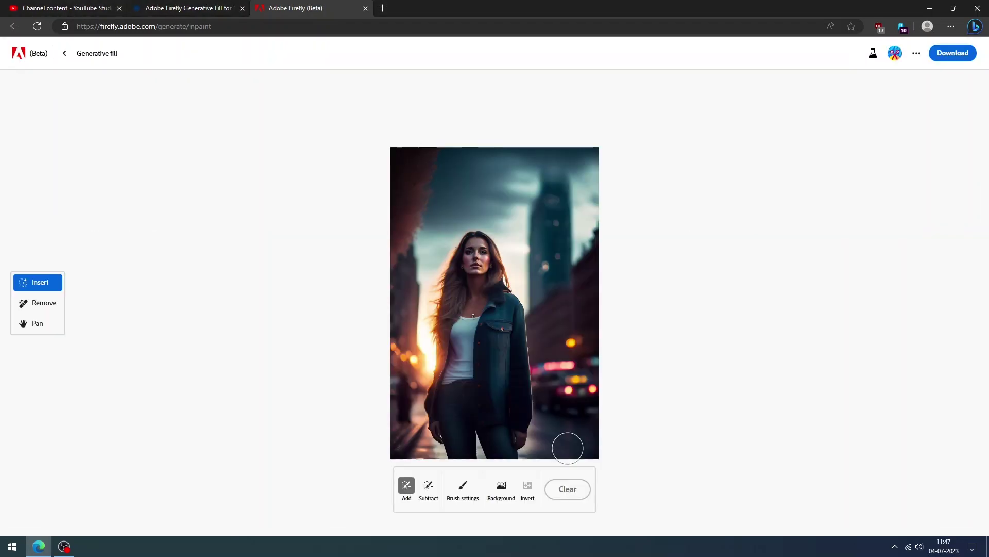
click(463, 490)
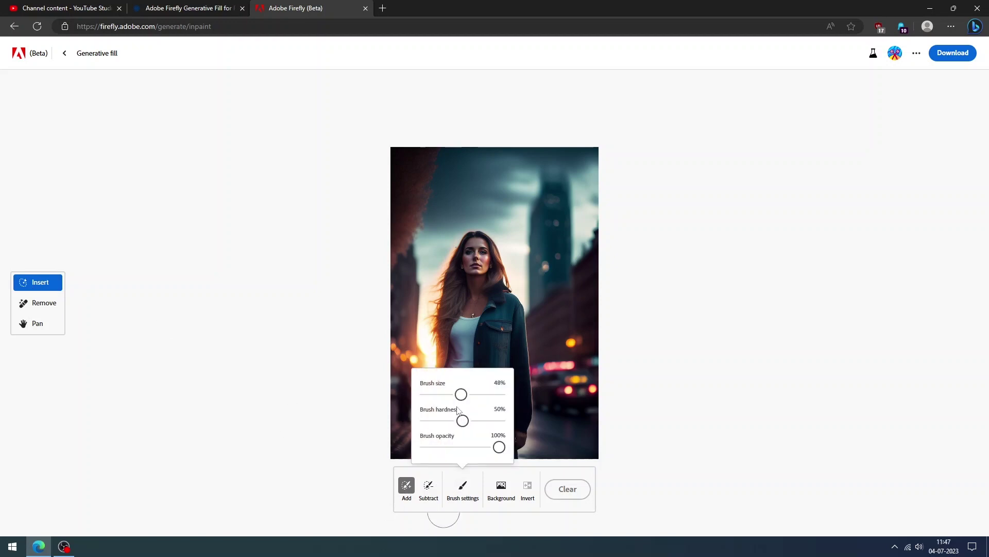
drag(462, 395, 454, 396)
Mask the jacket on both sides of the woman's body.
mouse_move(522, 295)
mouse_down()
mouse_move(500, 302)
mouse_move(486, 321)
mouse_move(481, 385)
mouse_move(496, 402)
mouse_move(501, 325)
mouse_move(514, 312)
mouse_move(521, 406)
mouse_move(512, 431)
mouse_up()
key(space)
click(38, 282)
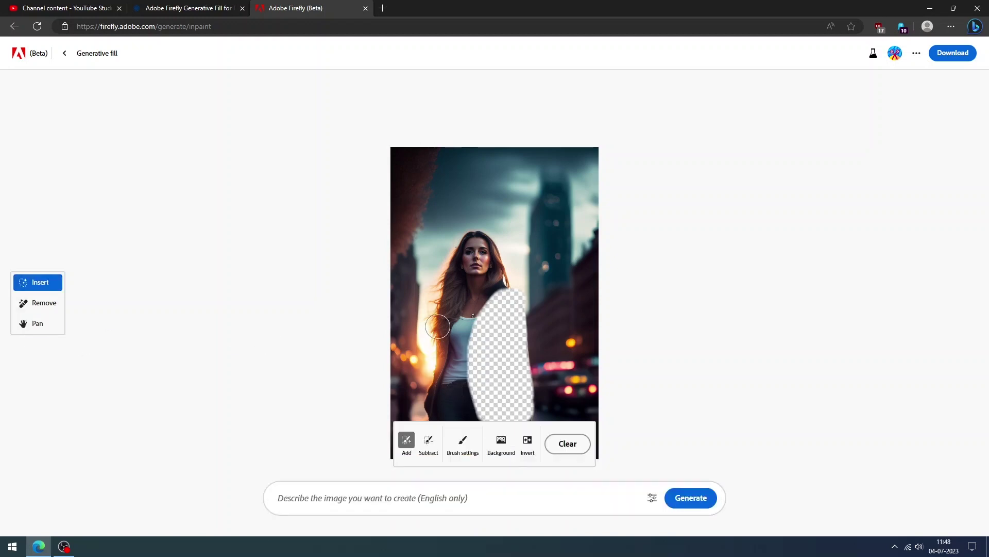
mouse_move(437, 338)
mouse_down()
mouse_move(429, 387)
mouse_move(438, 364)
mouse_up()
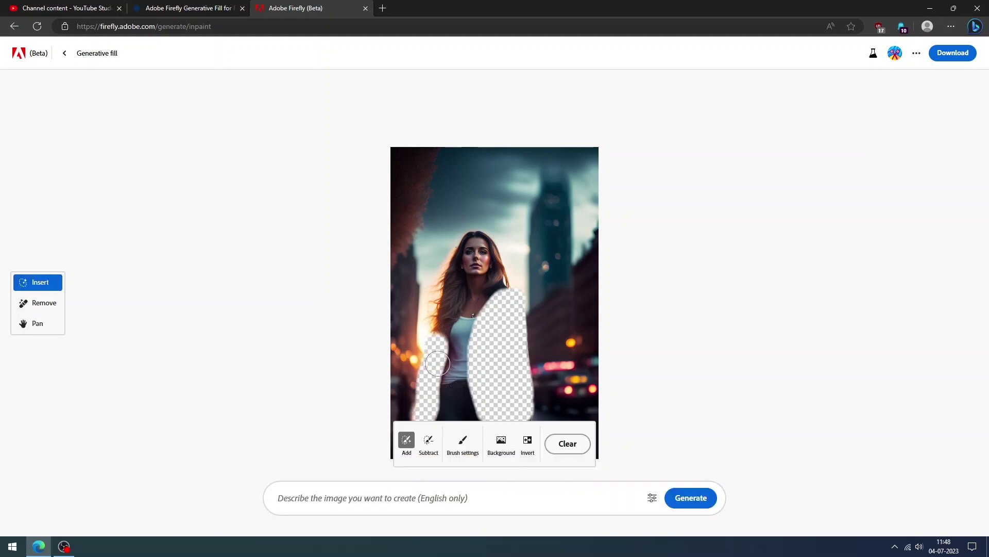
Generate new jacket fills and compare the four variations.
click(689, 497)
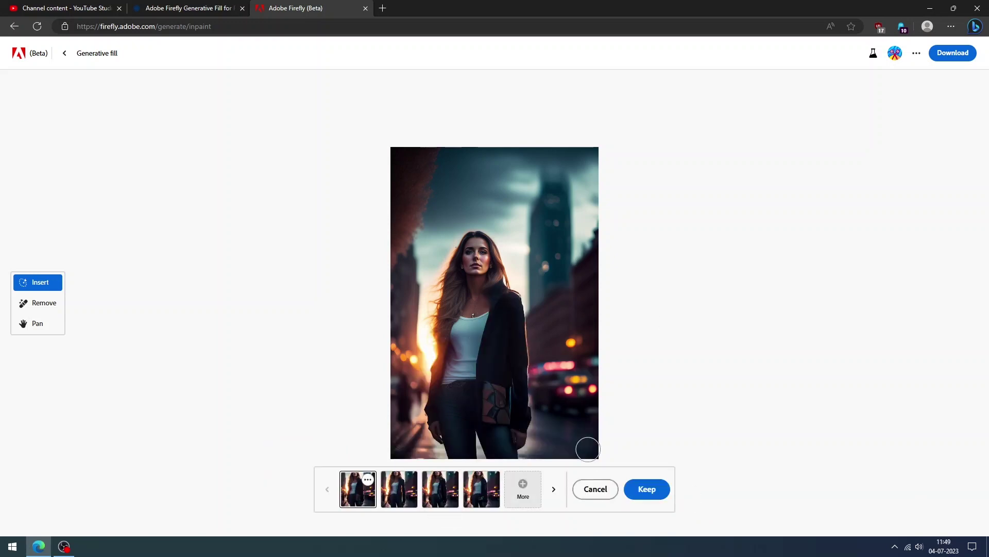
click(397, 491)
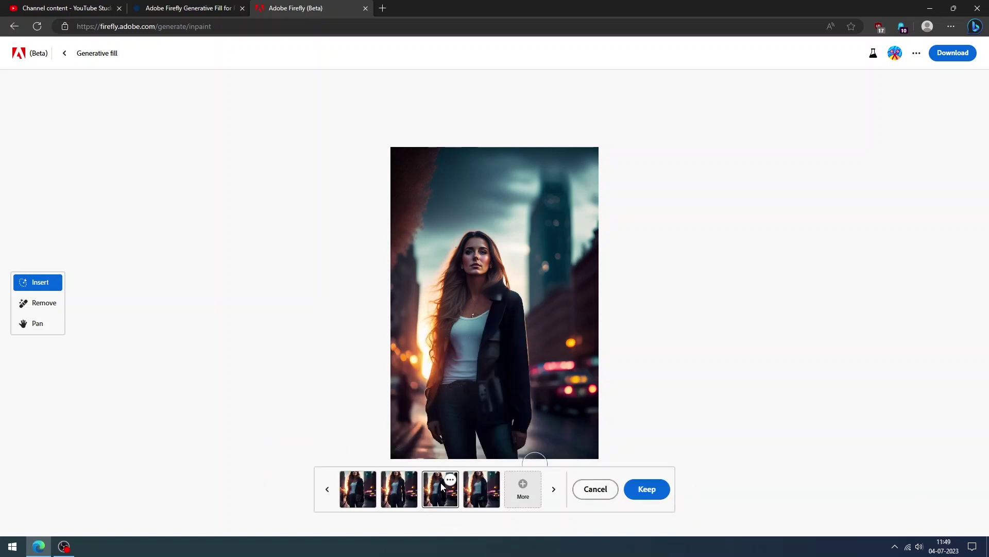
click(358, 488)
click(400, 488)
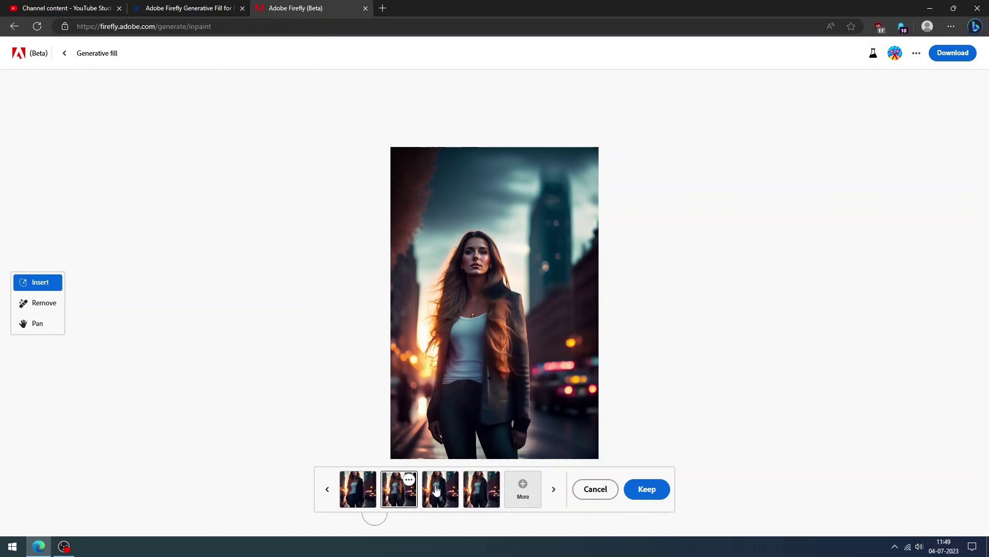
click(484, 491)
click(401, 487)
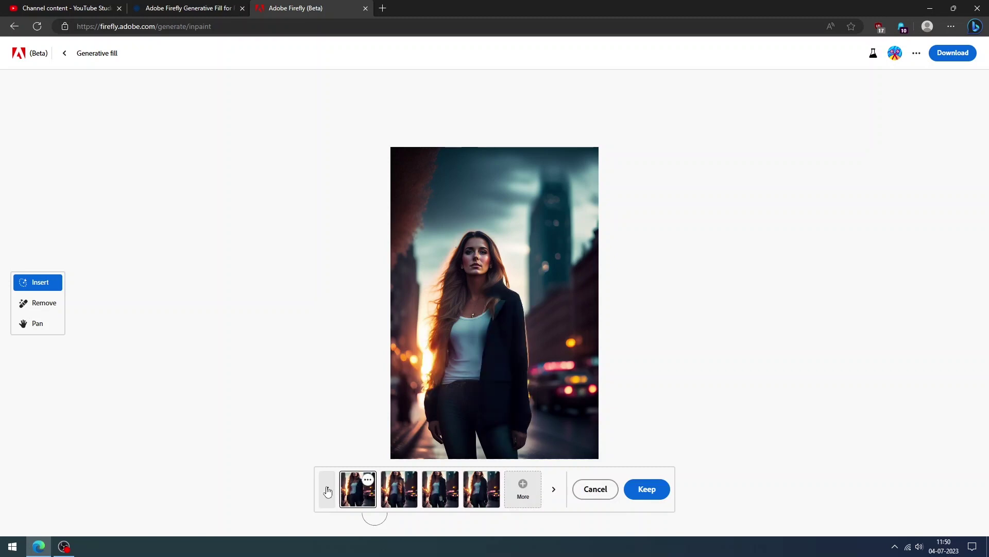
Keep the chosen jacket, select the background, and generate beach backgrounds.
click(646, 489)
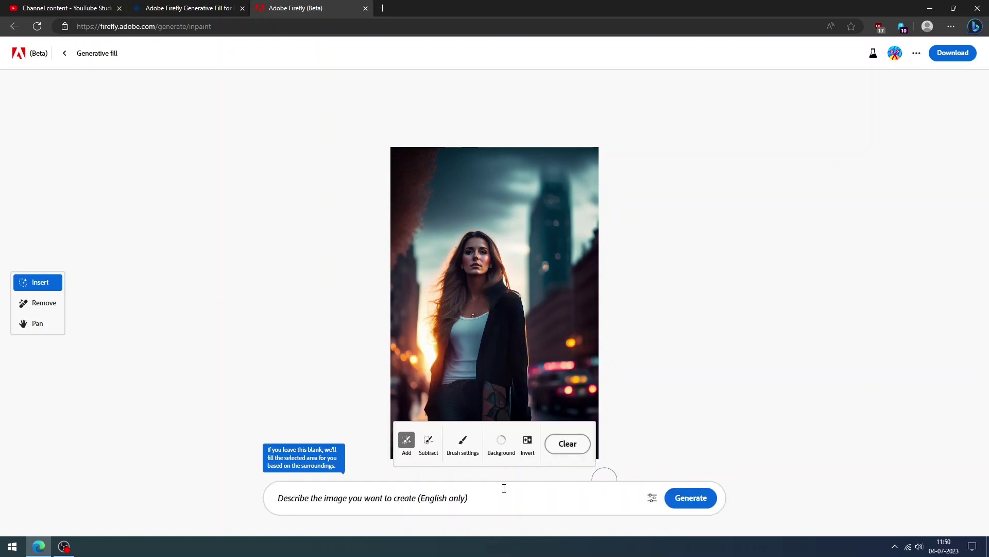
click(501, 443)
click(415, 498)
text(beach wi)
click(672, 498)
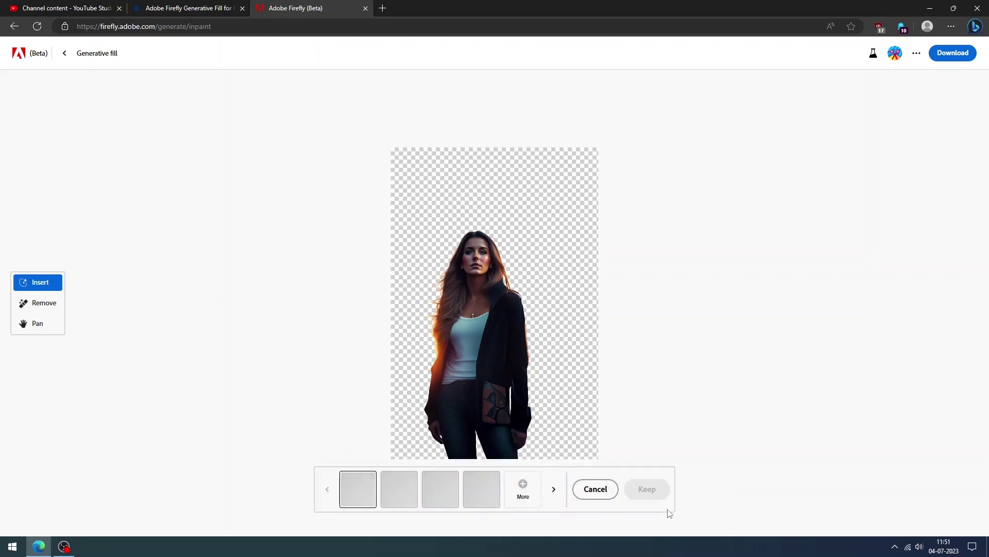
Request more beach background variations, then cancel and regenerate them.
click(516, 497)
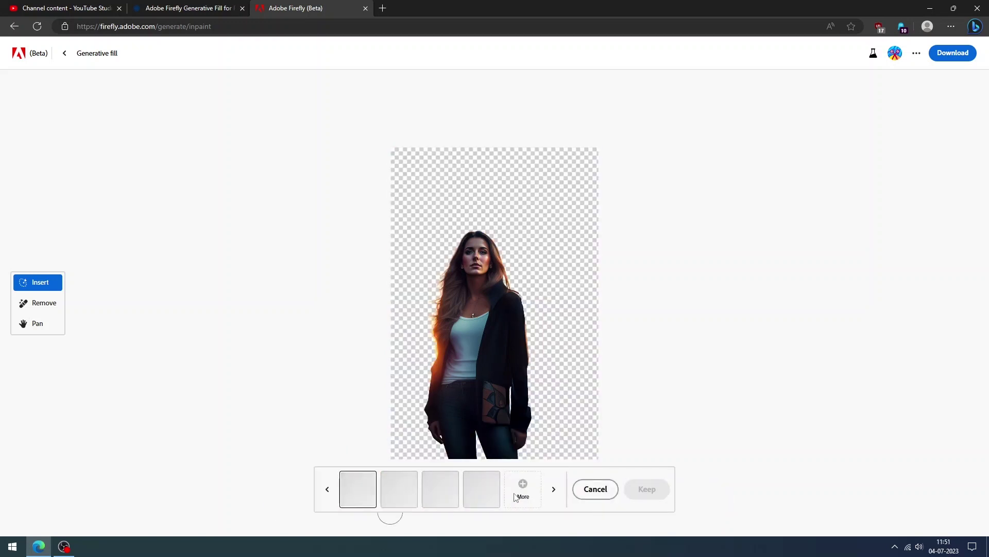
click(595, 488)
click(670, 498)
click(523, 489)
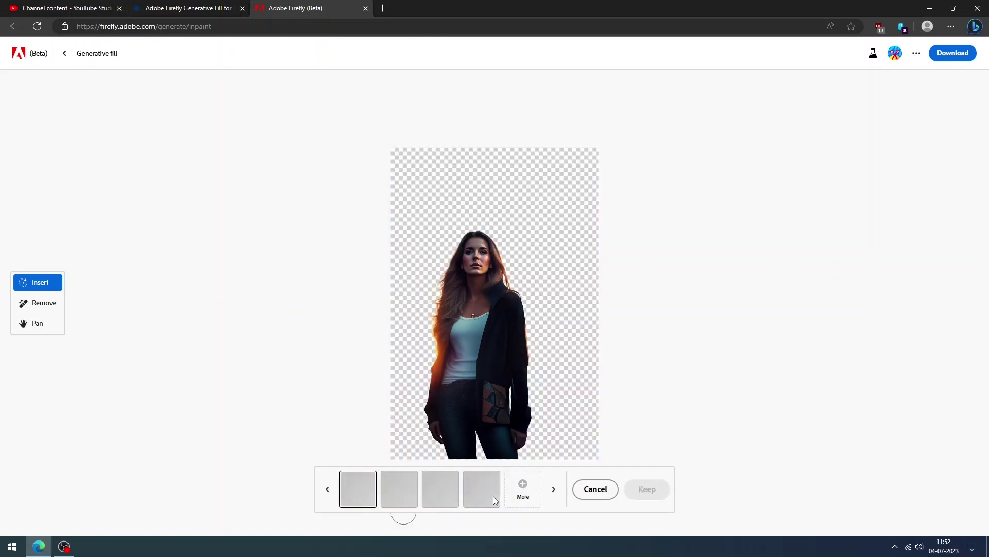
click(598, 489)
Generate mountain backgrounds behind the woman and request more variations.
text(moun)
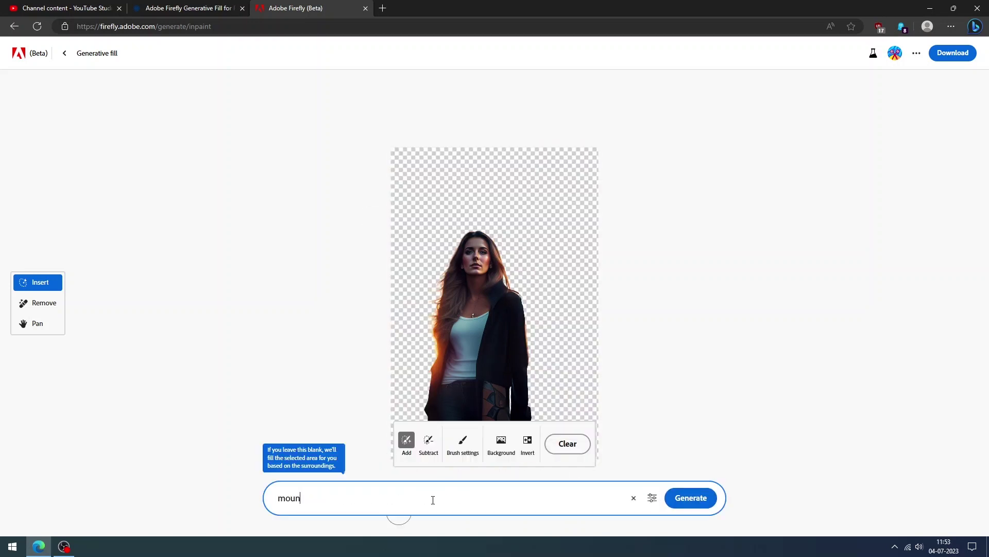
key(Return)
click(521, 492)
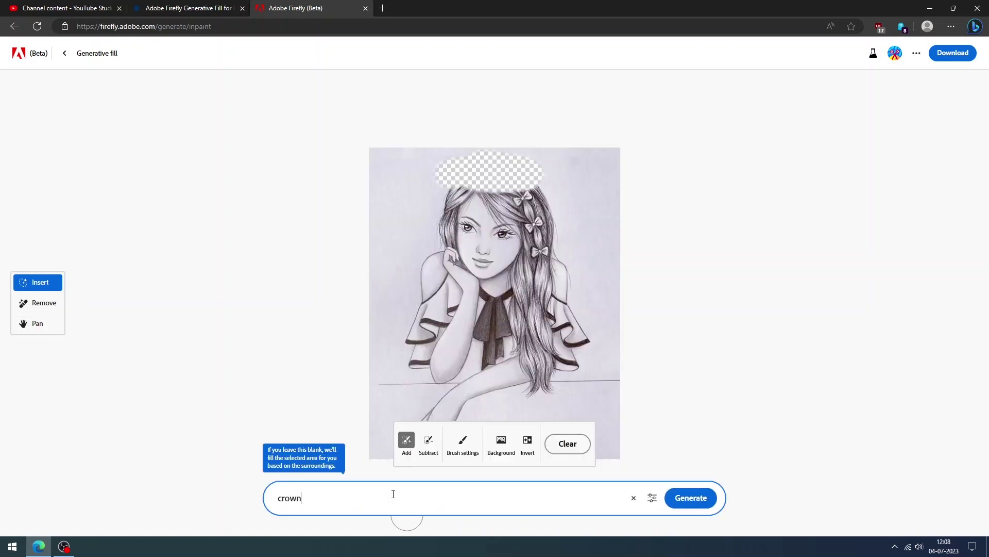
key(Return)
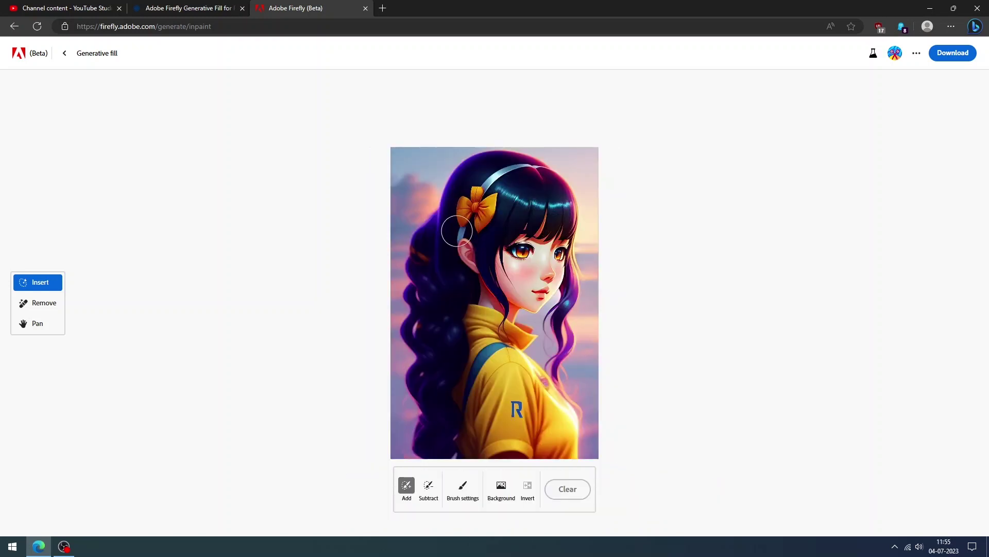
Mask the top of the anime girl's head and generate 'butterfly hair' variations.
mouse_move(456, 230)
mouse_down()
mouse_move(499, 176)
mouse_move(559, 168)
mouse_up()
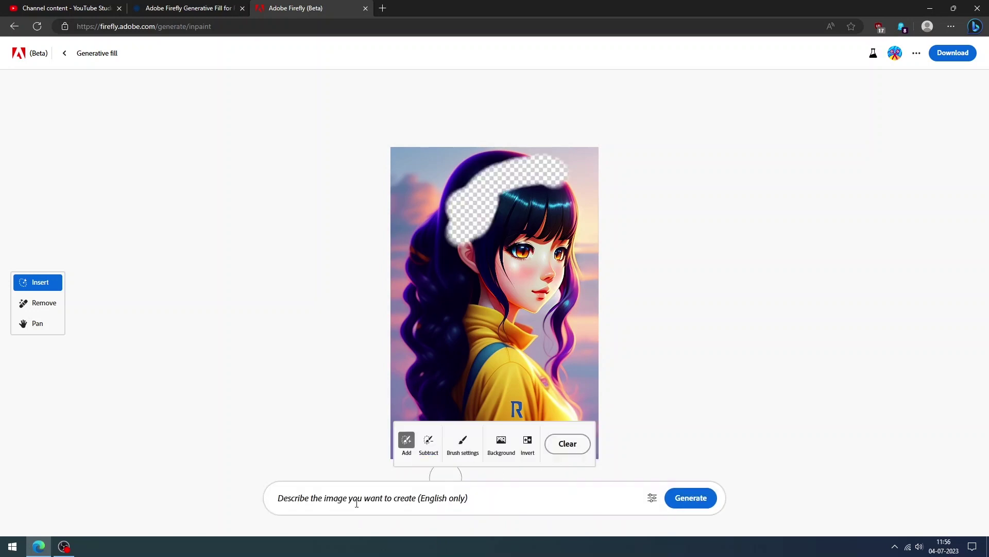
click(353, 499)
text(butterfly hair)
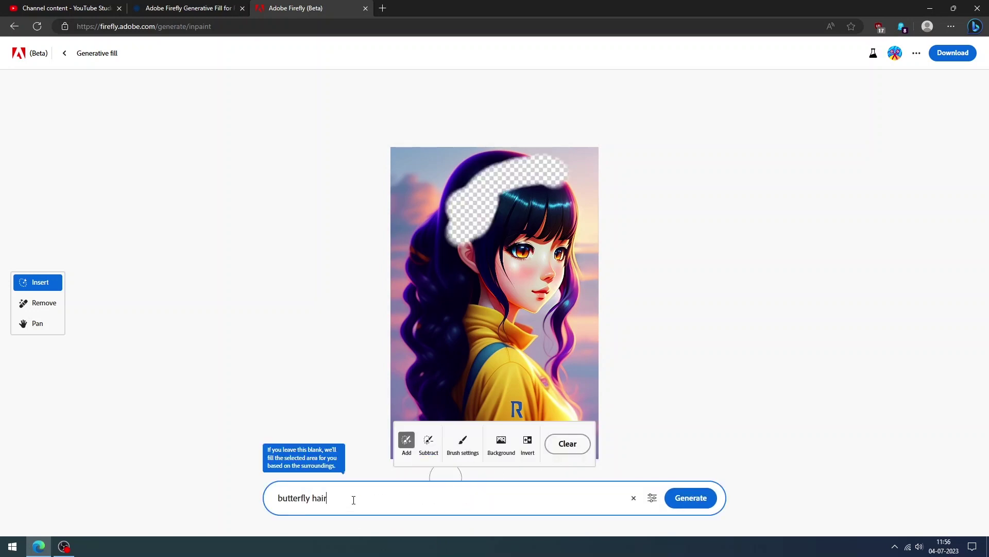
key(Return)
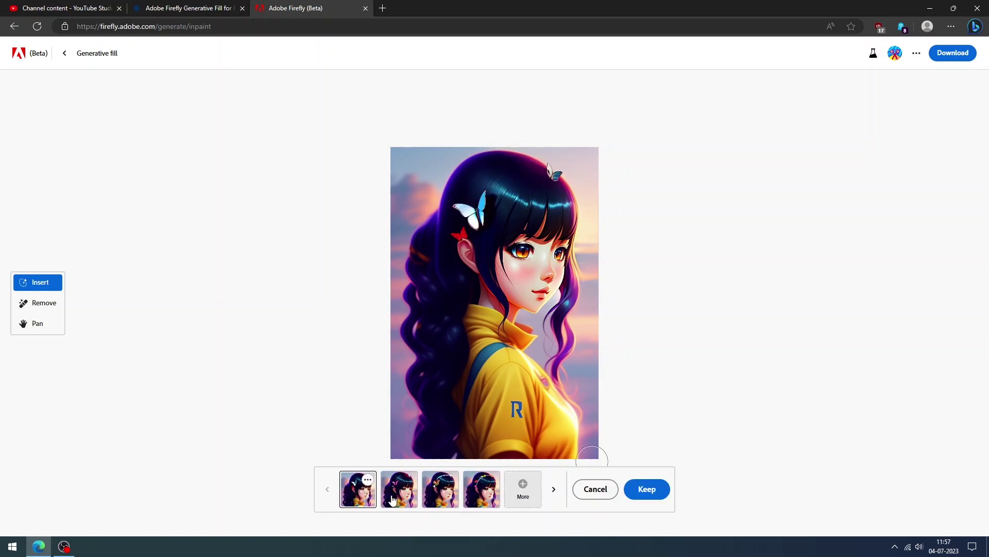
click(396, 498)
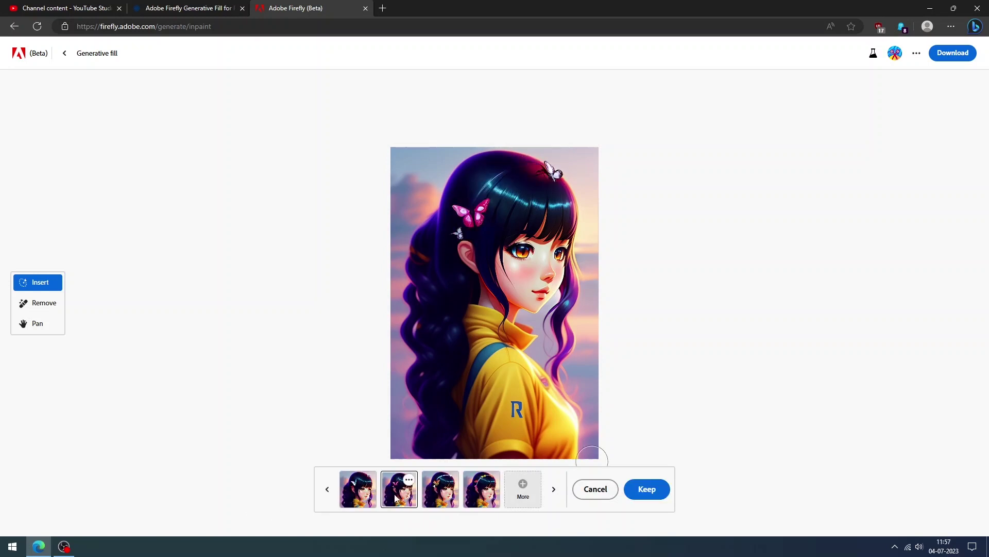
click(435, 499)
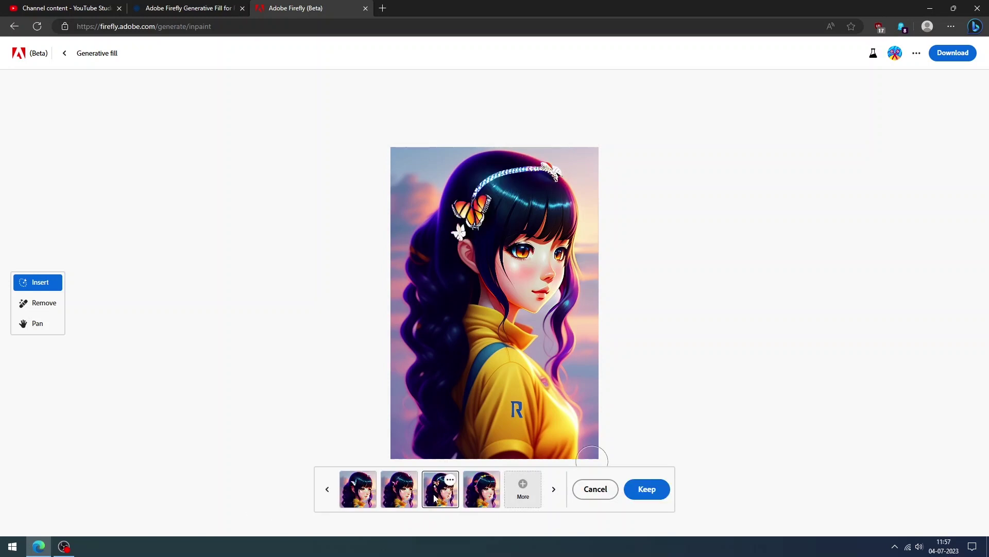
click(491, 497)
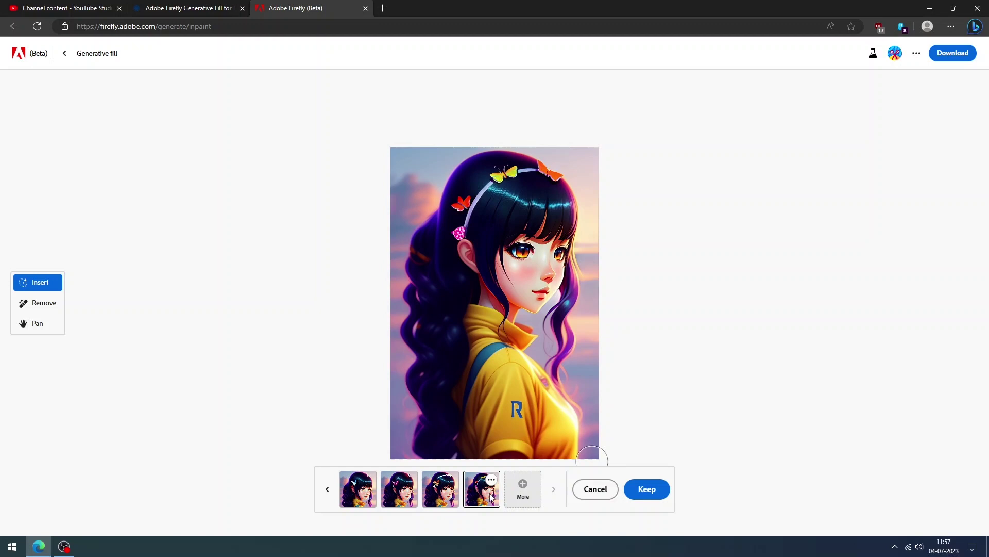
Generate four more butterfly variations and keep the pink-butterfly one.
click(521, 496)
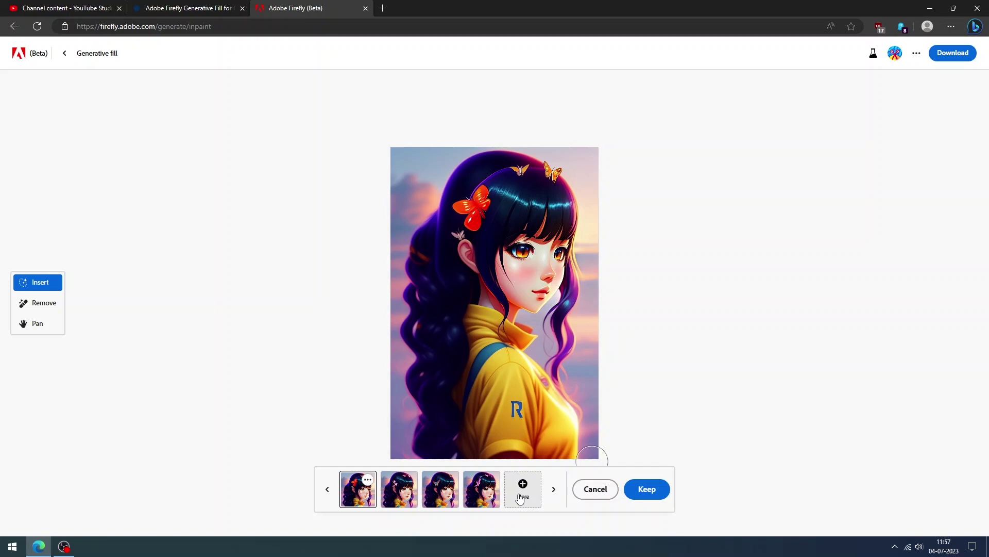
click(400, 492)
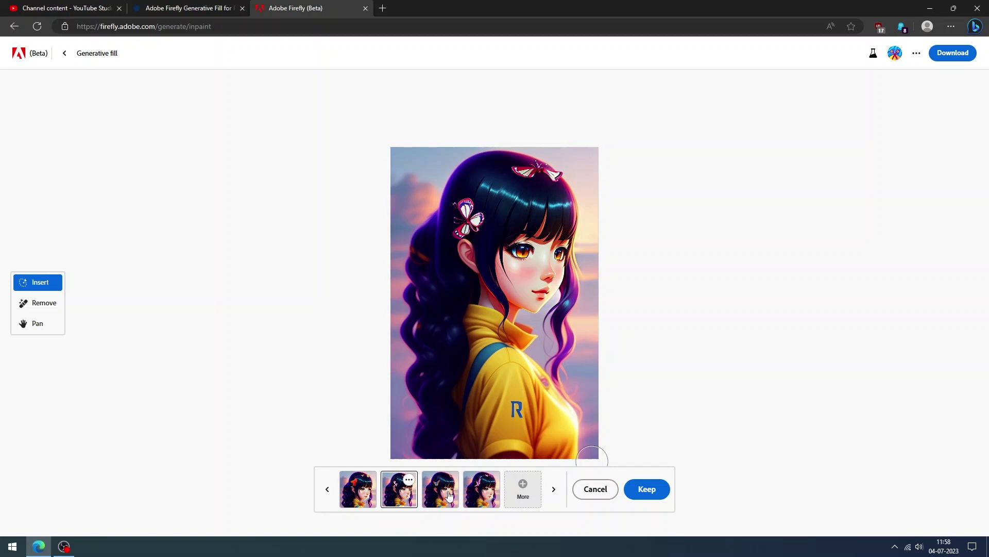
click(363, 498)
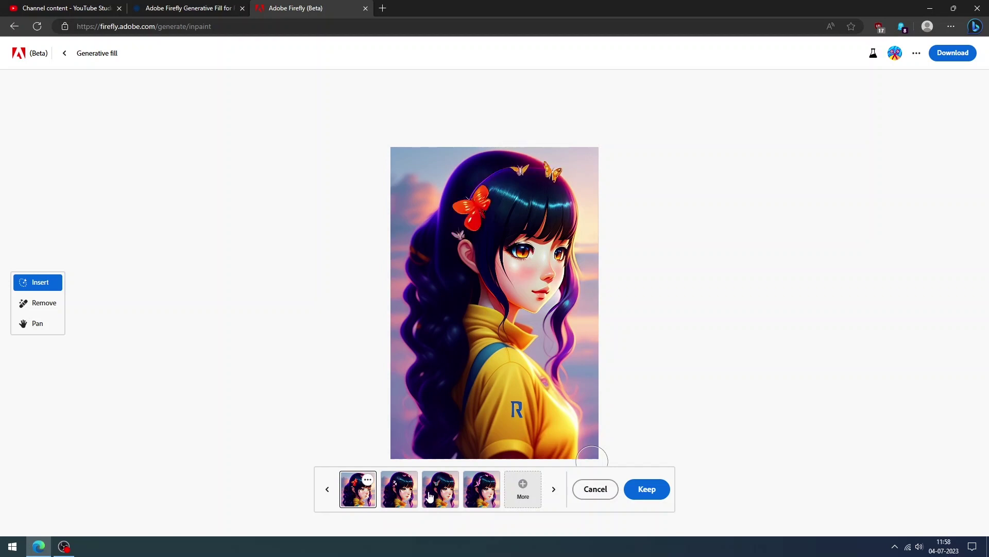
click(405, 495)
click(435, 493)
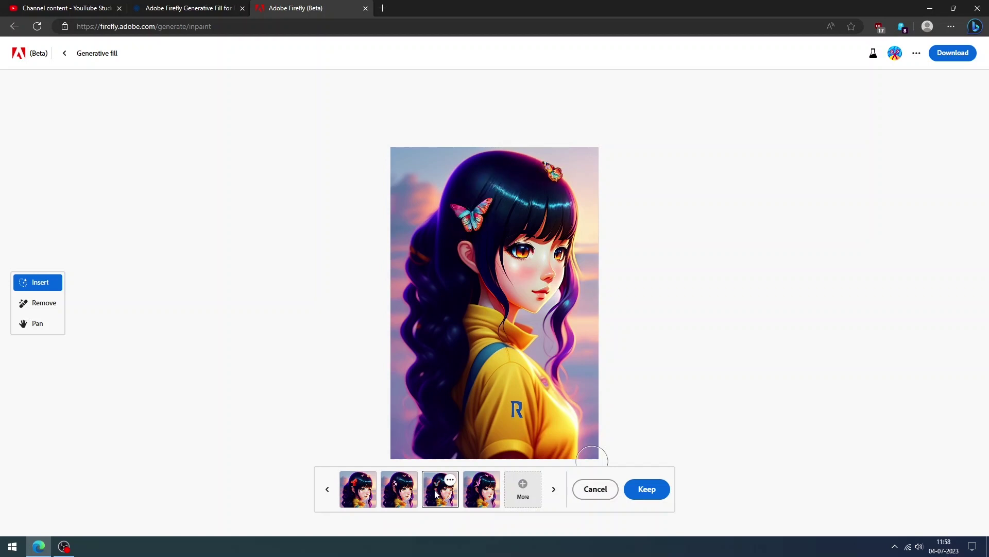
click(475, 495)
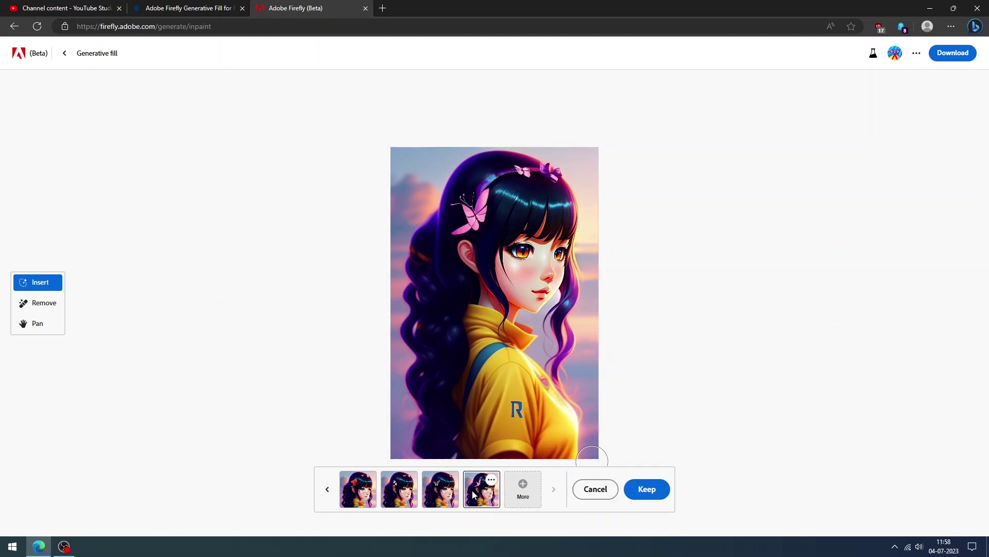
click(648, 490)
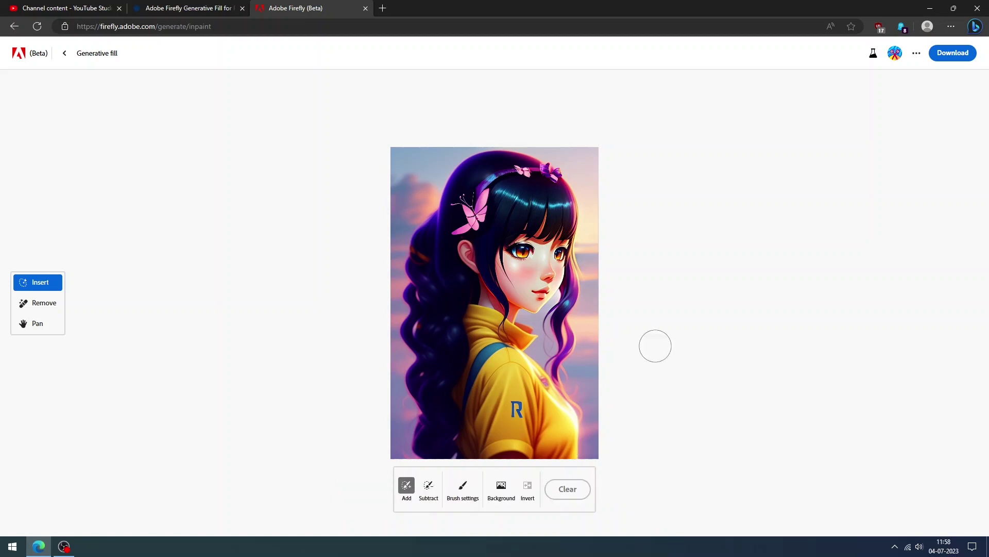